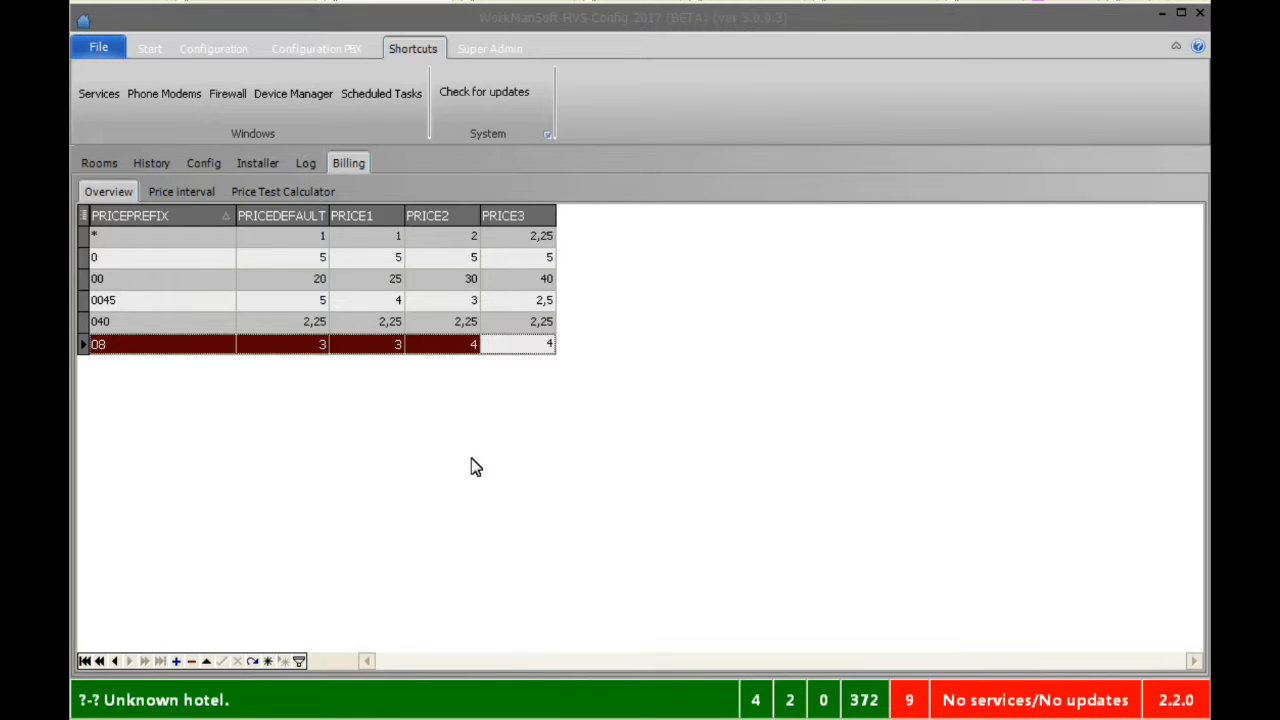
# Inspect the * and 0045 prefix prices, then select the 00 prefix row
pyautogui.click(258, 244)
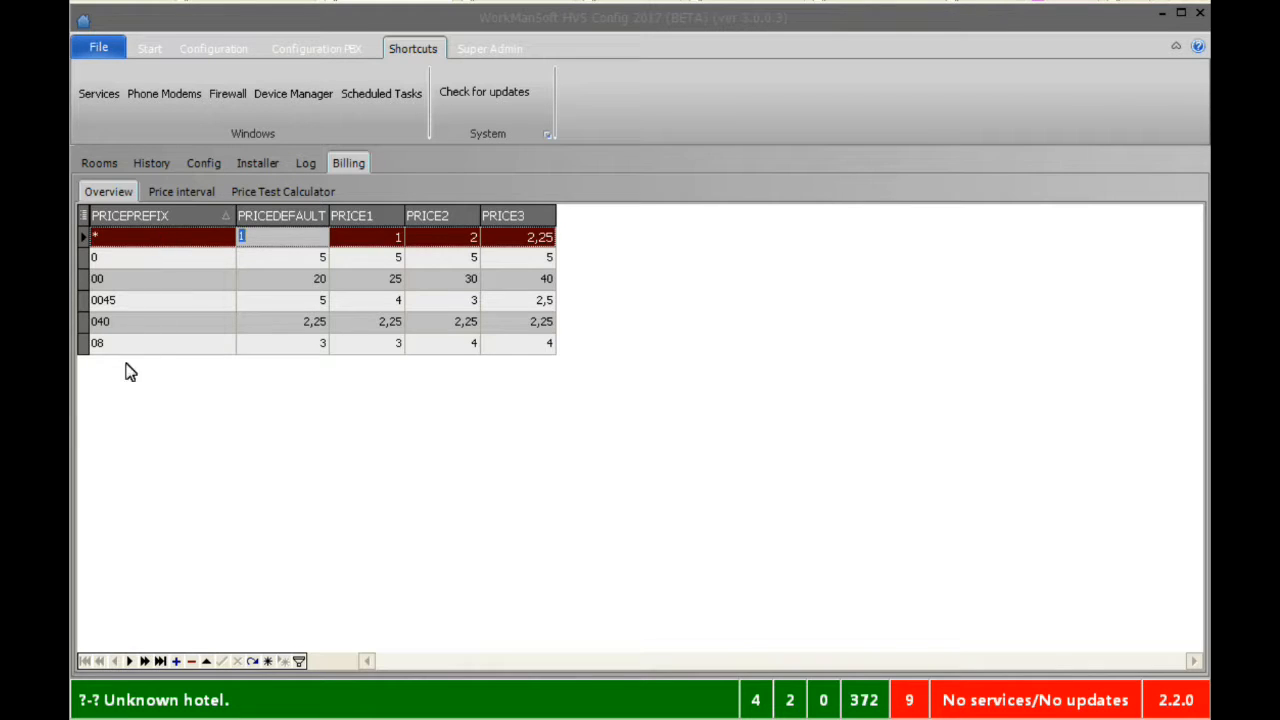
pyautogui.click(166, 303)
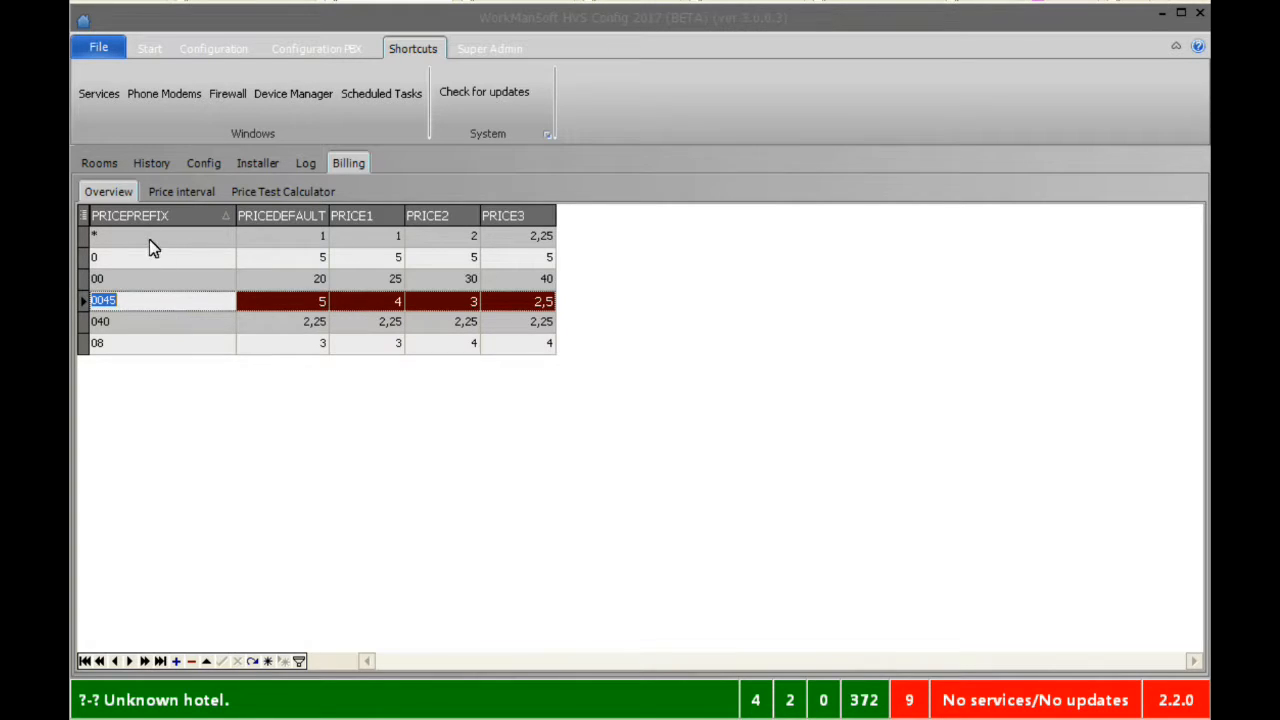
pyautogui.click(150, 302)
pyautogui.click(187, 284)
pyautogui.click(186, 283)
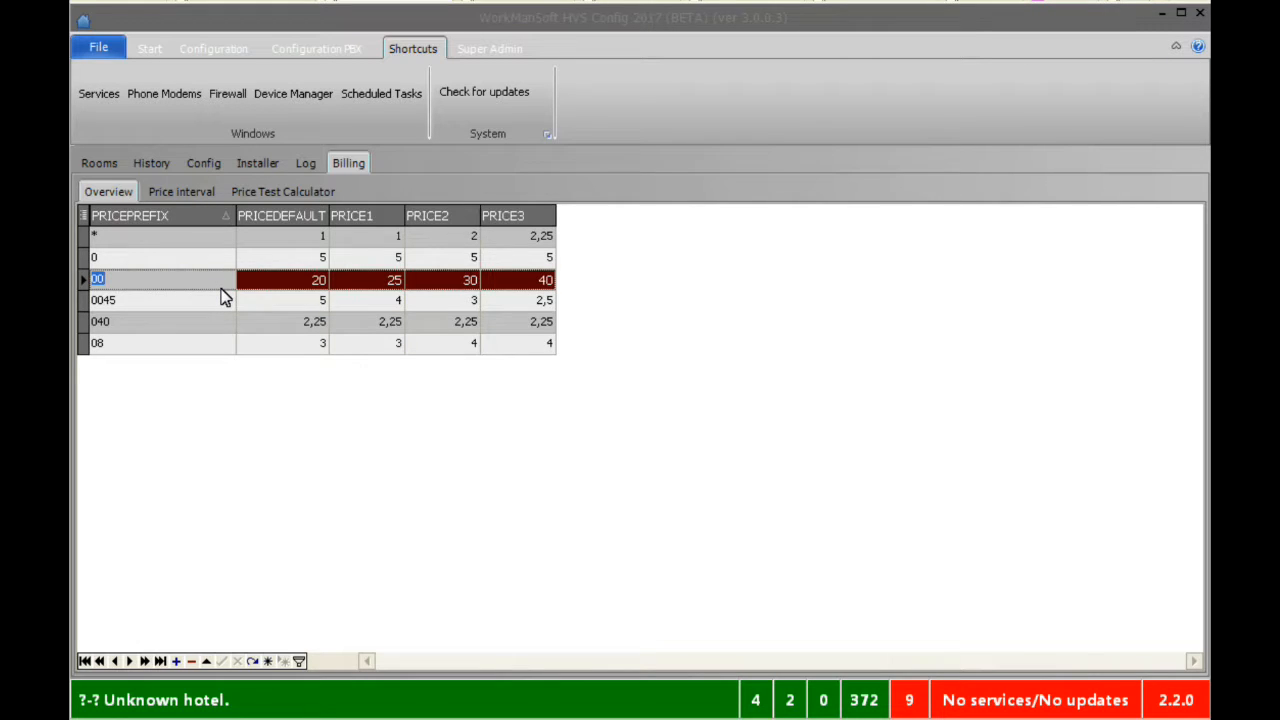
# Step through prefix rows 040, 0045, 0 and *, then show the price intervals
pyautogui.click(153, 327)
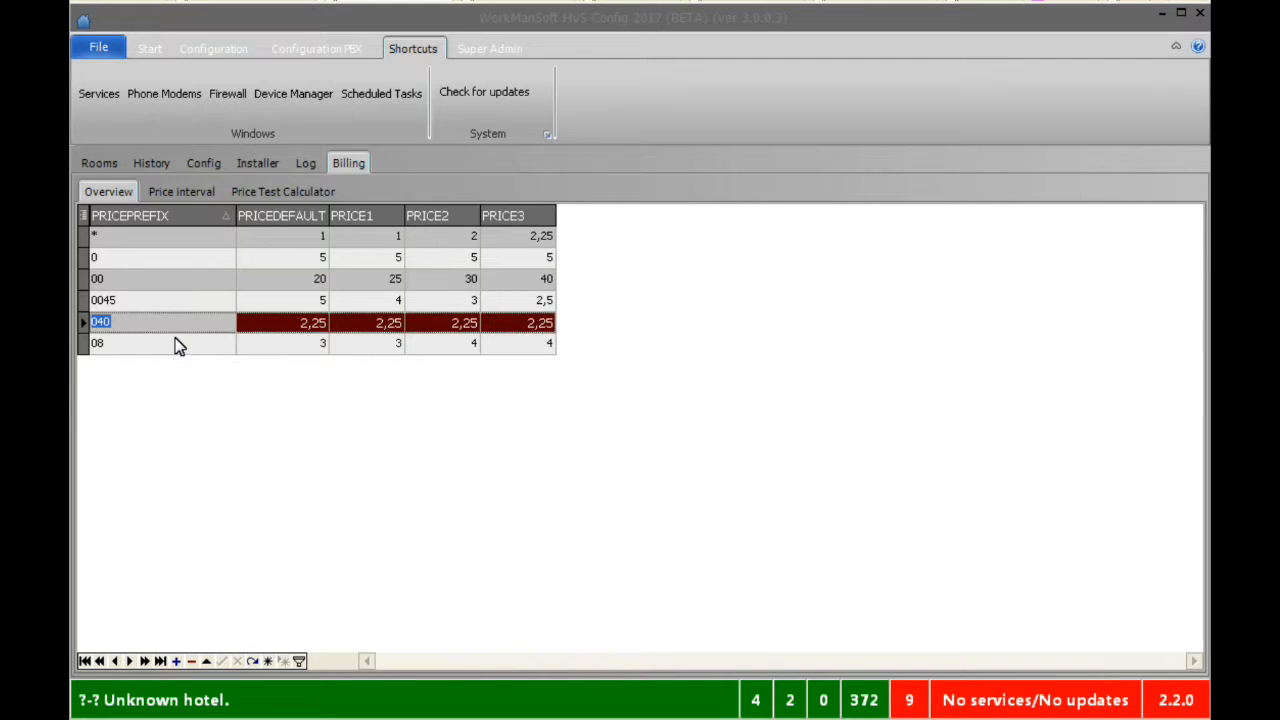
pyautogui.click(141, 301)
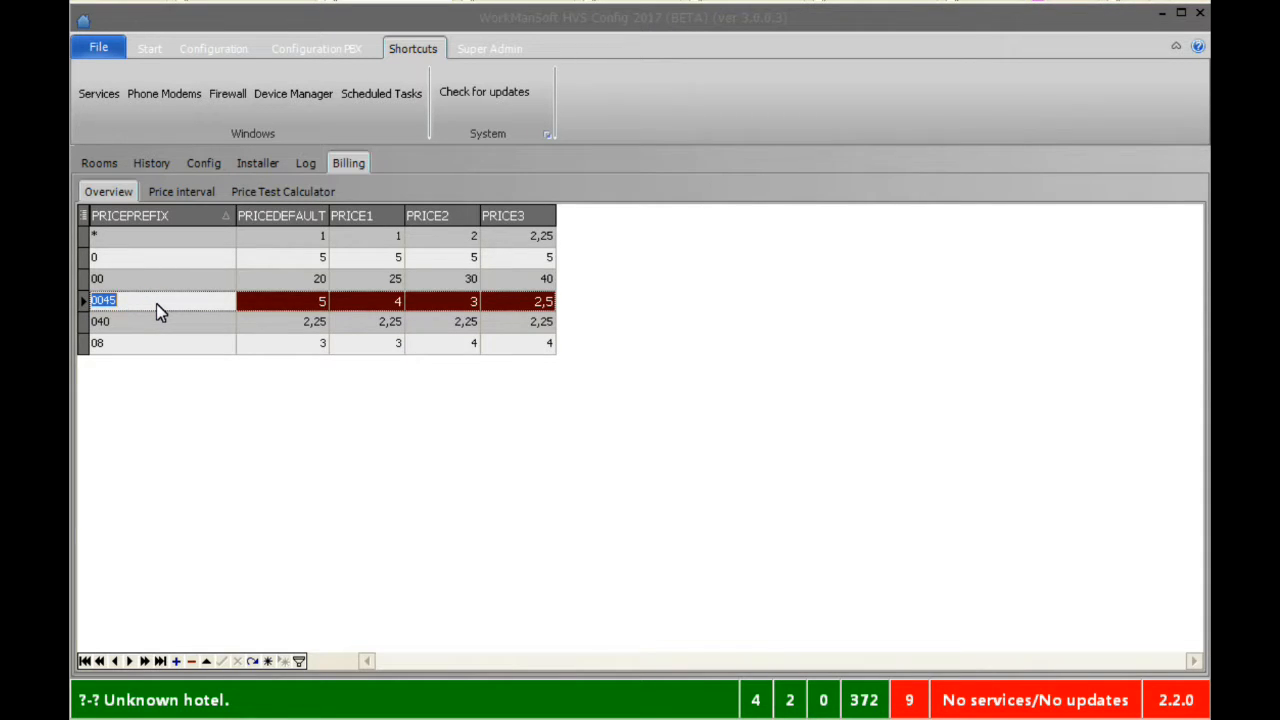
pyautogui.click(119, 321)
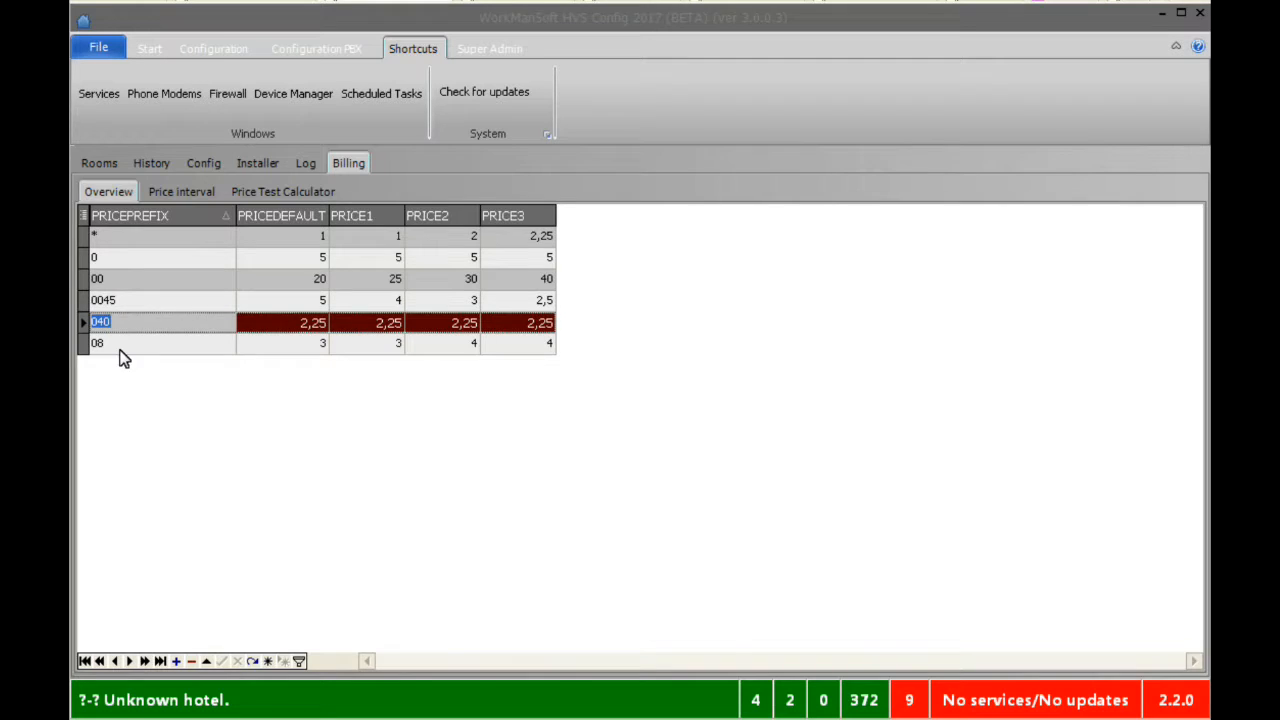
pyautogui.click(168, 258)
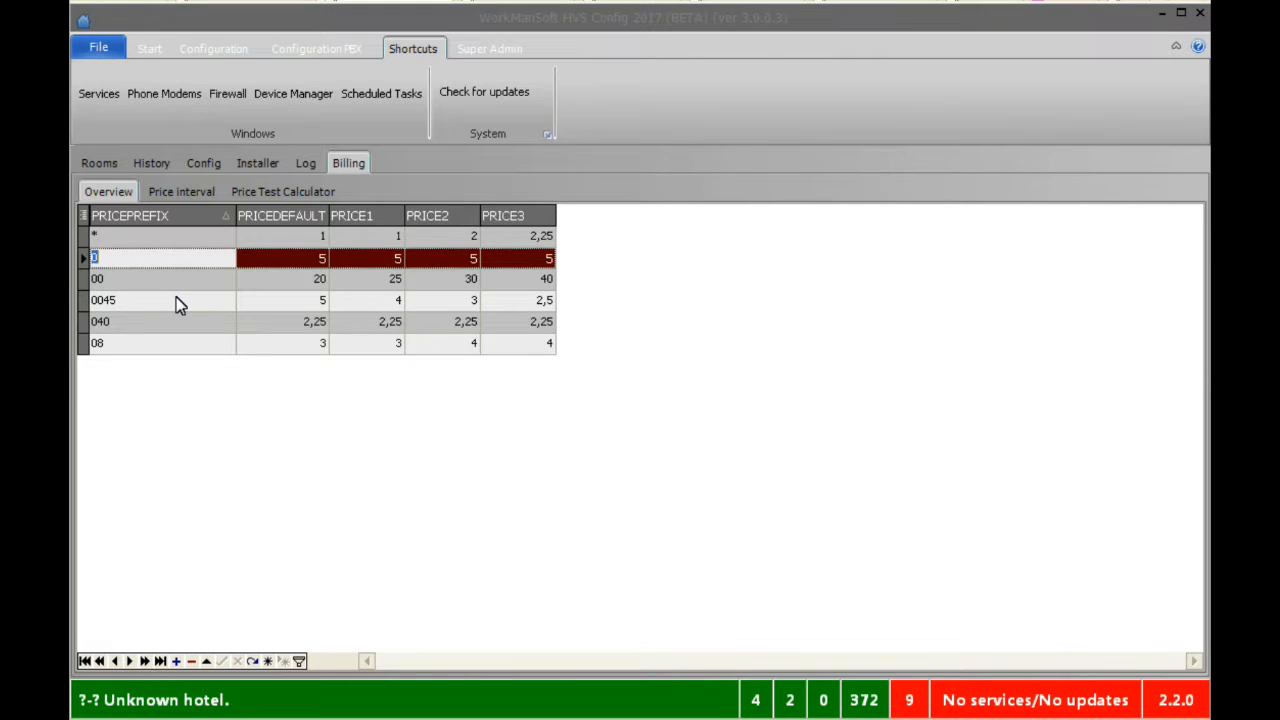
pyautogui.click(171, 238)
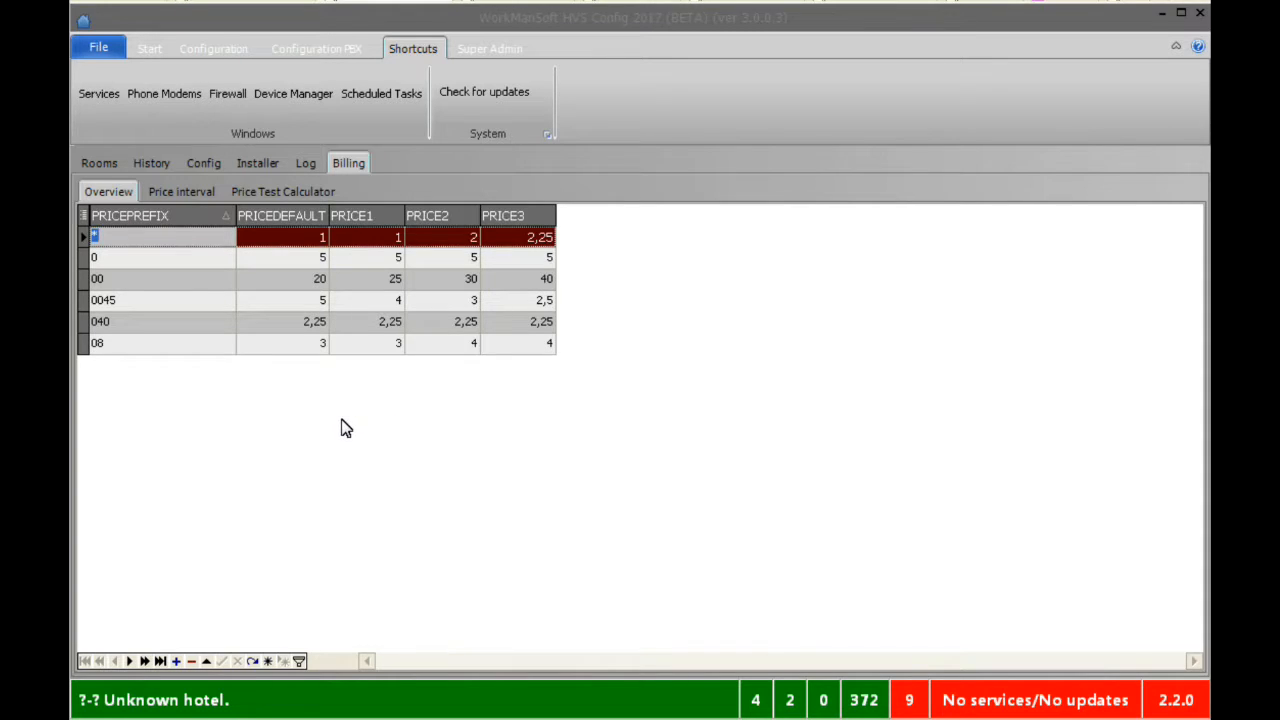
pyautogui.click(181, 193)
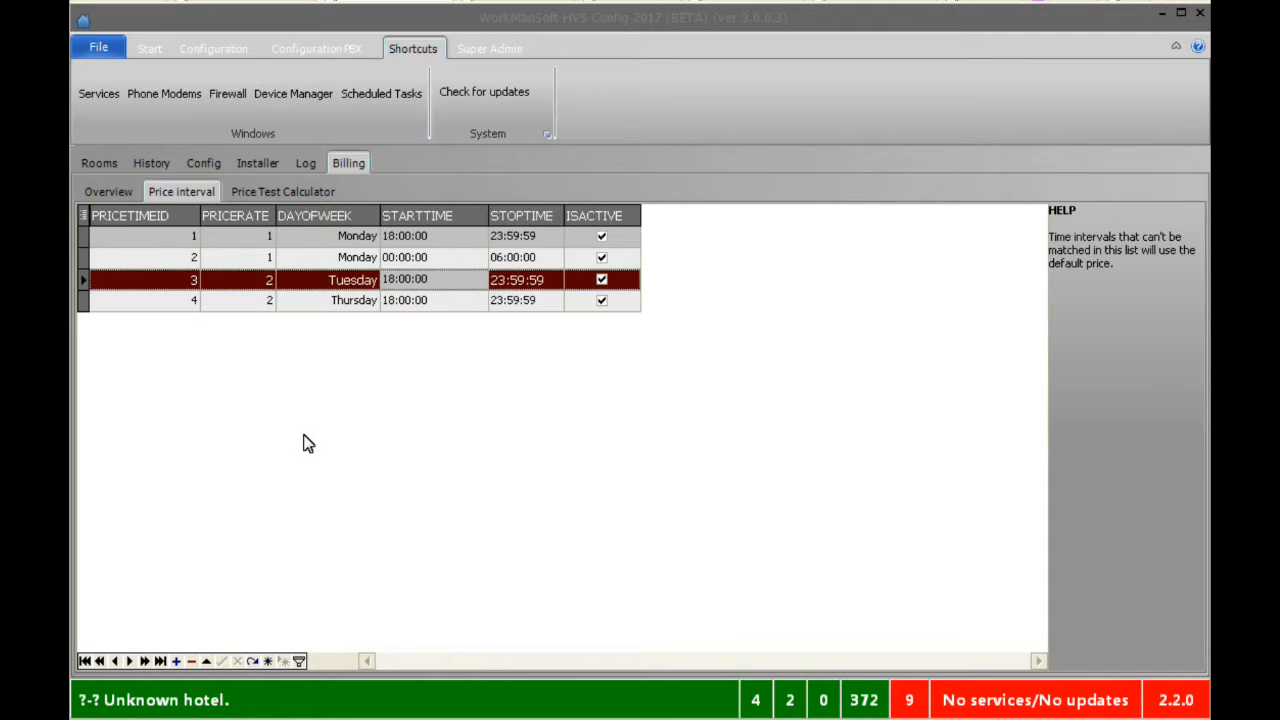
pyautogui.click(114, 194)
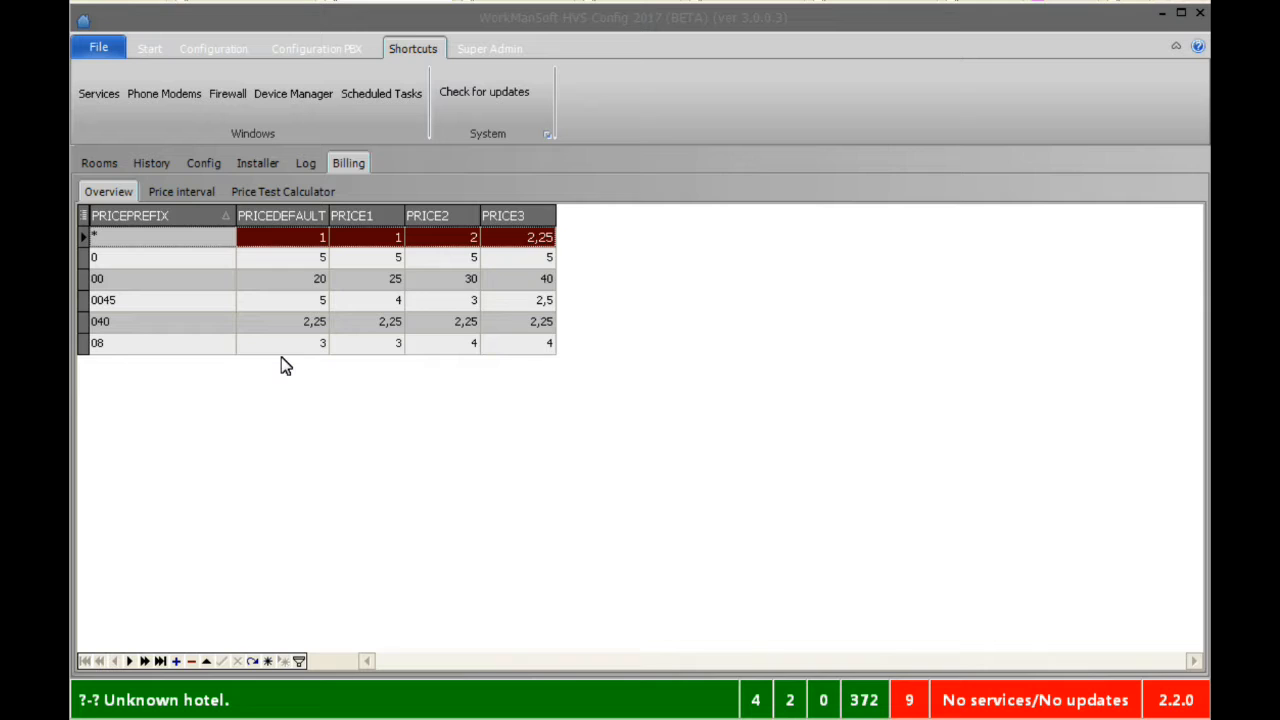
pyautogui.click(183, 193)
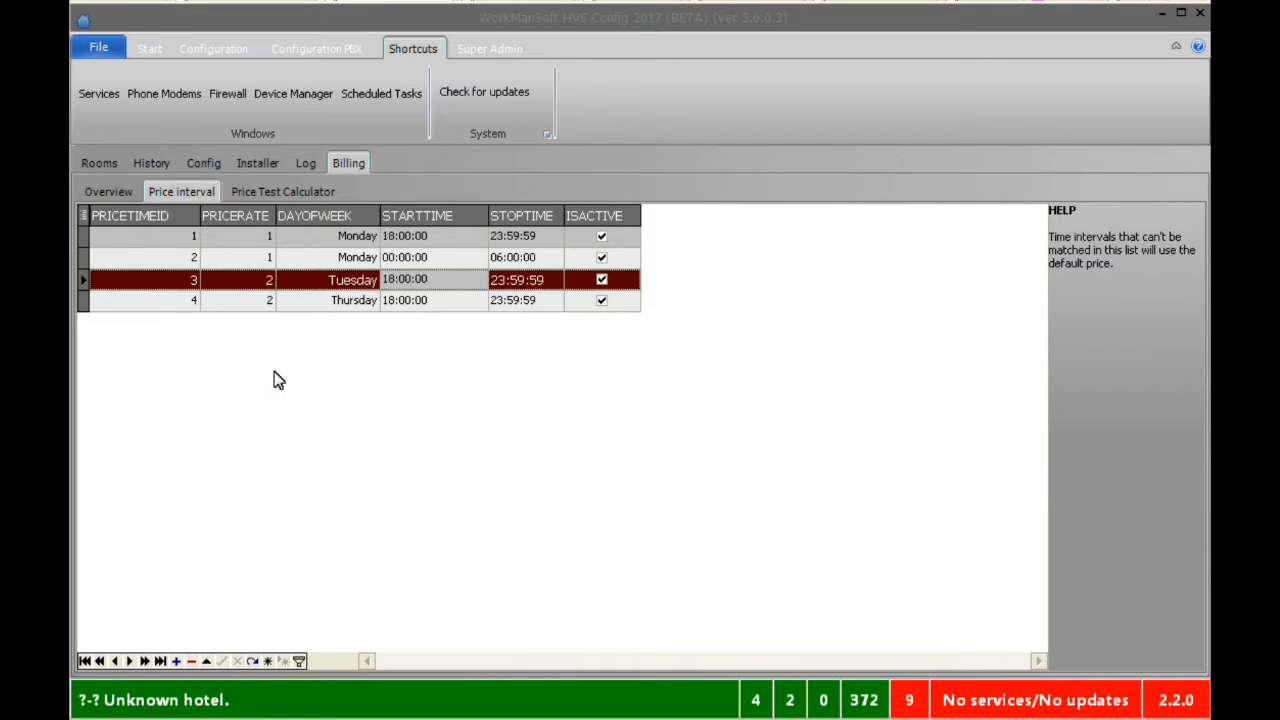
pyautogui.click(263, 243)
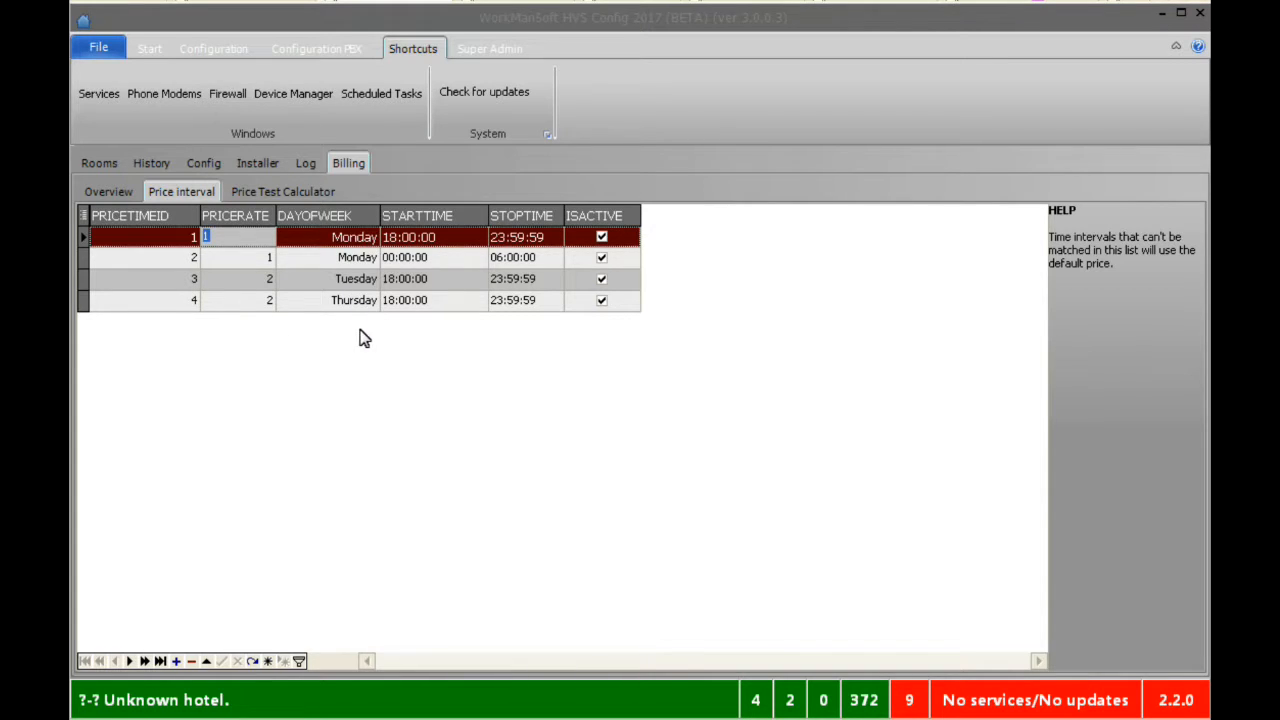
# Keep interval 1 on Monday, select the Tuesday start time, then show the Price Test Calculator
pyautogui.click(369, 244)
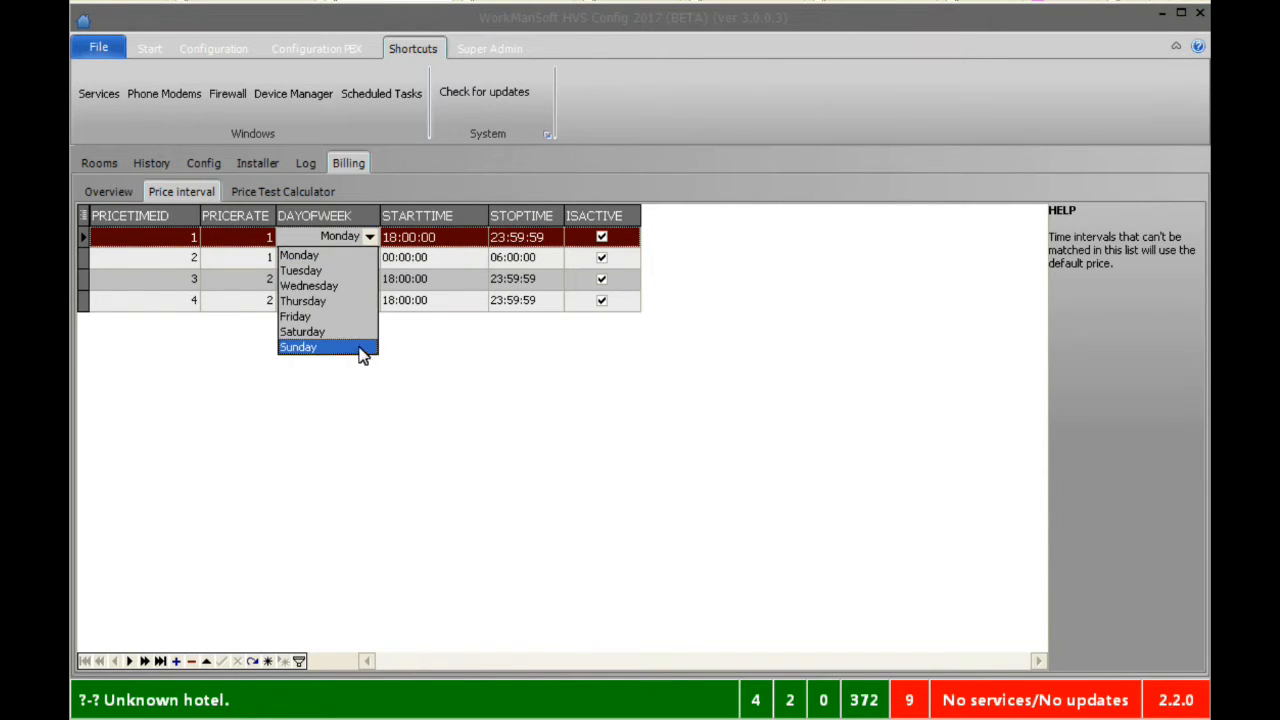
pyautogui.click(428, 399)
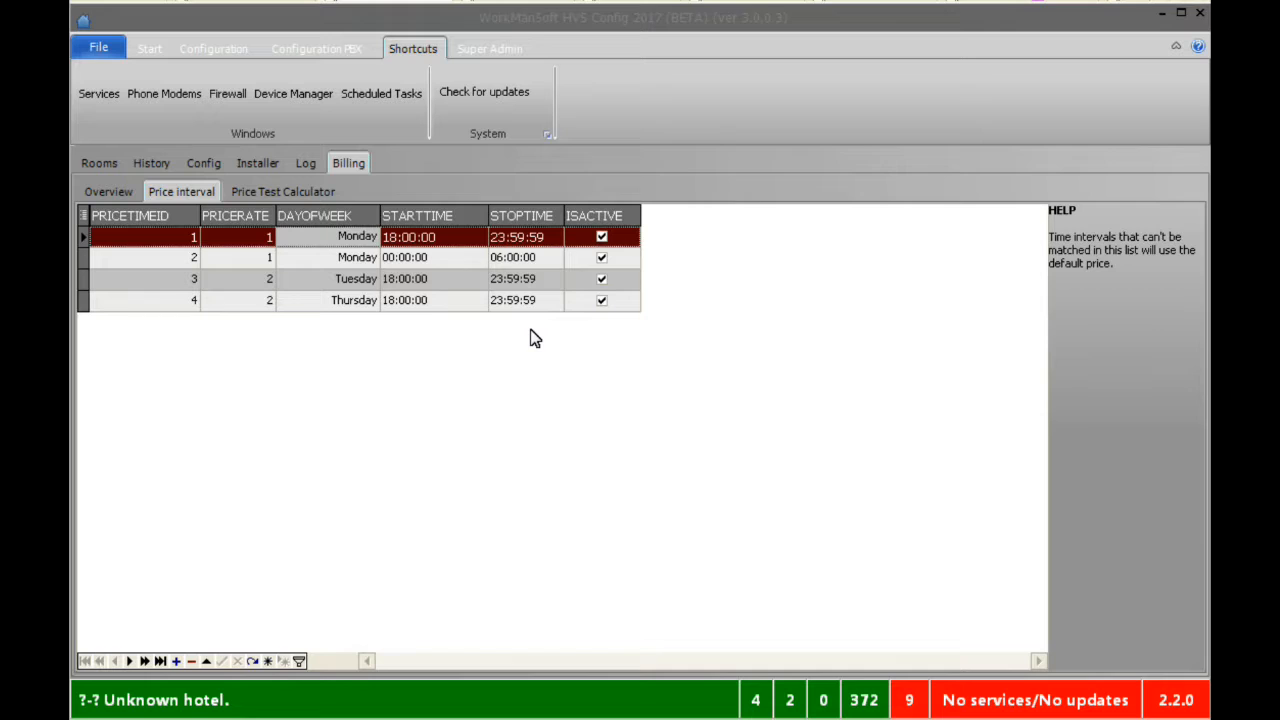
pyautogui.click(449, 279)
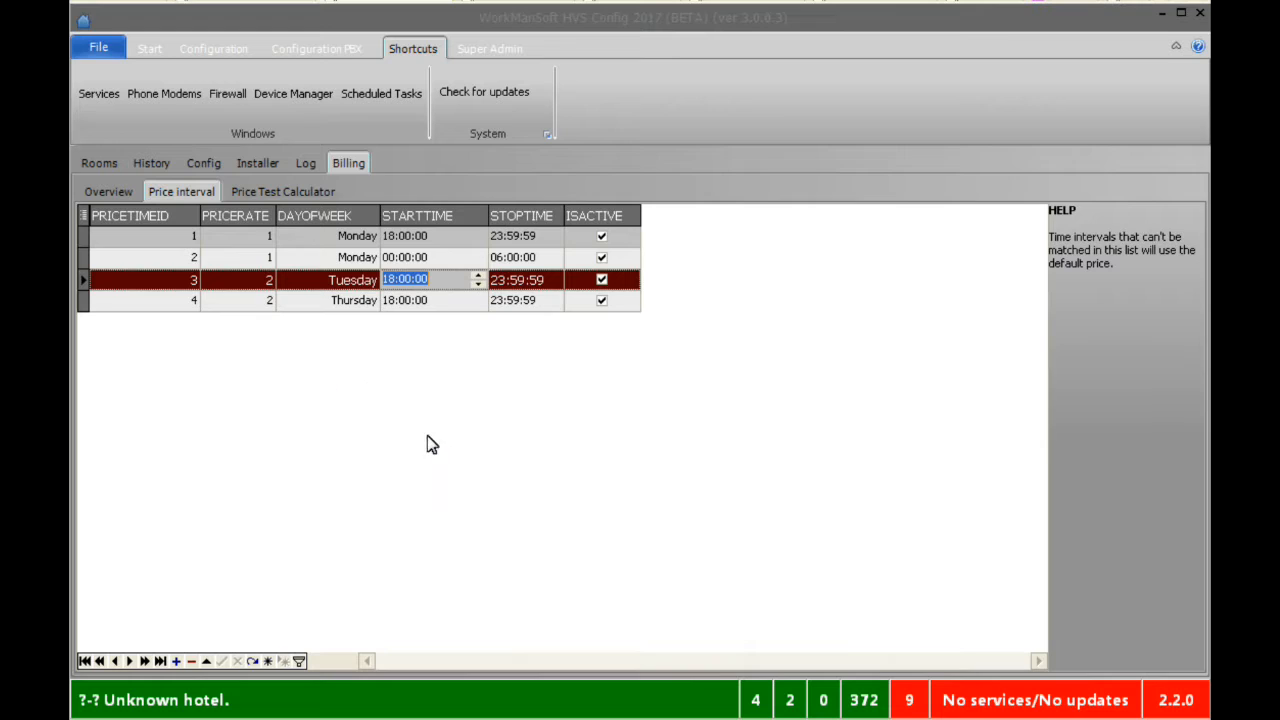
pyautogui.click(281, 197)
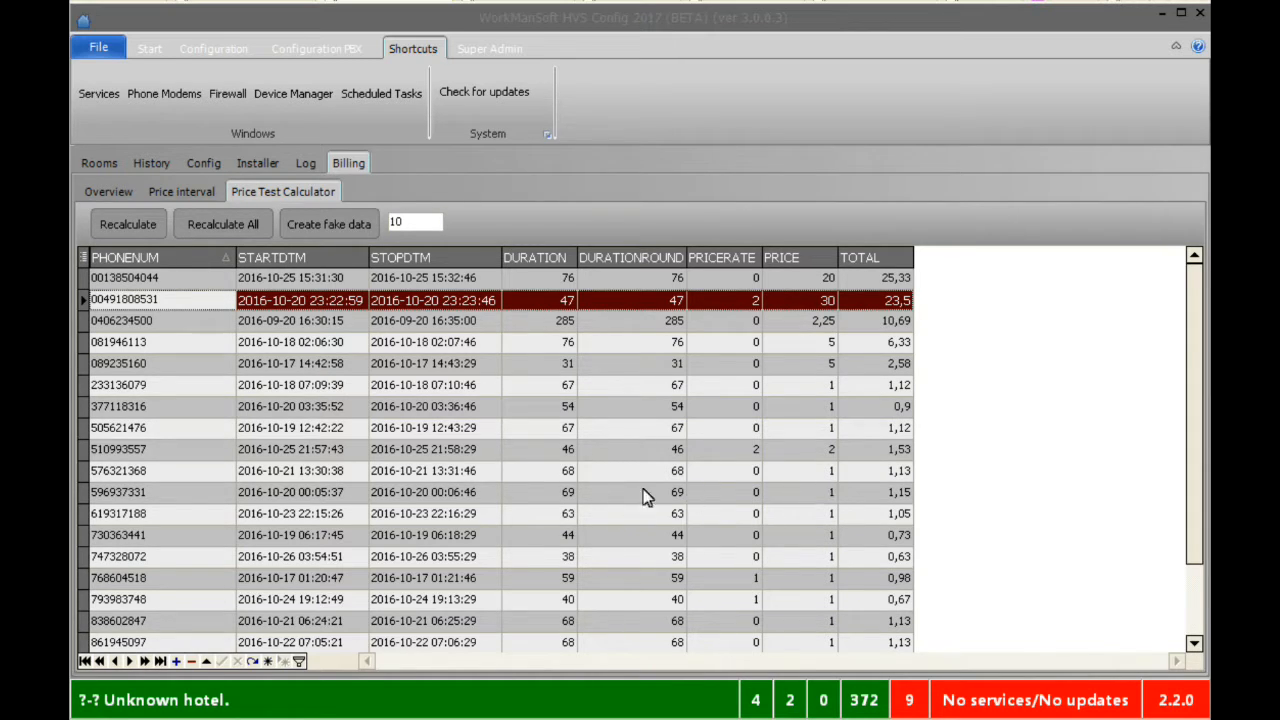
pyautogui.click(1197, 593)
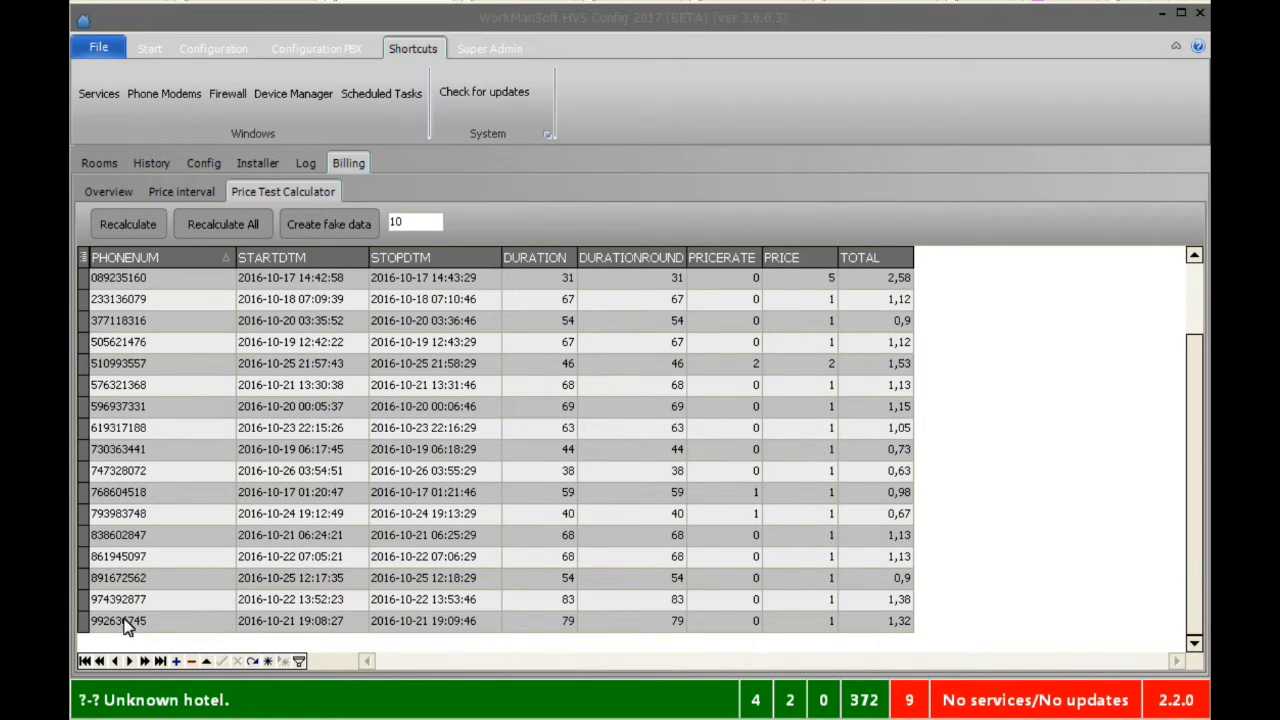
pyautogui.click(172, 624)
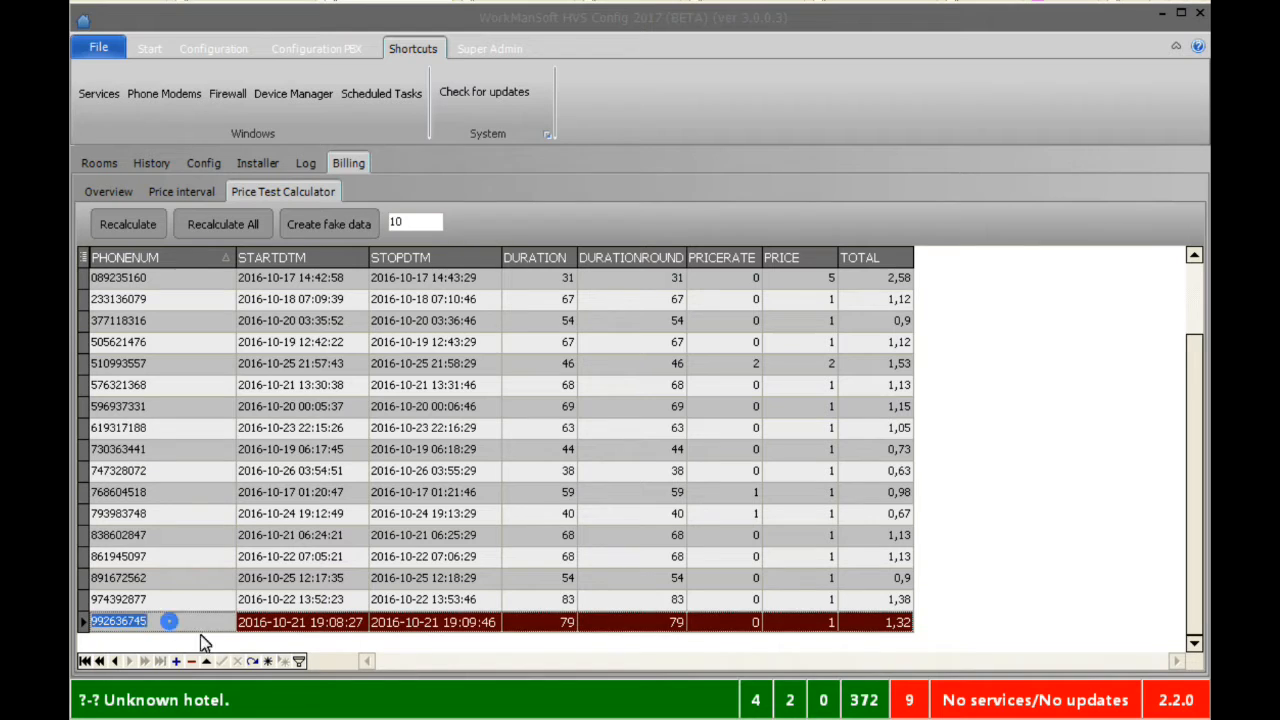
pyautogui.click(176, 662)
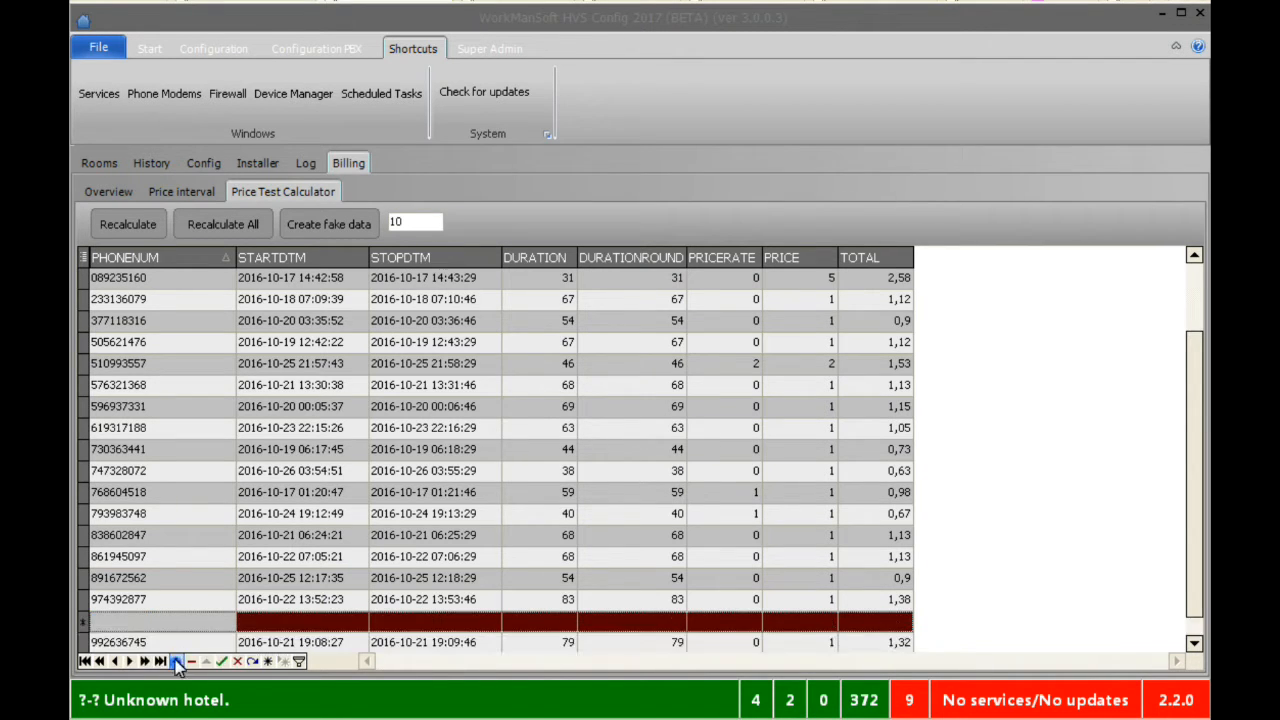
pyautogui.click(185, 626)
pyautogui.press('Tab')
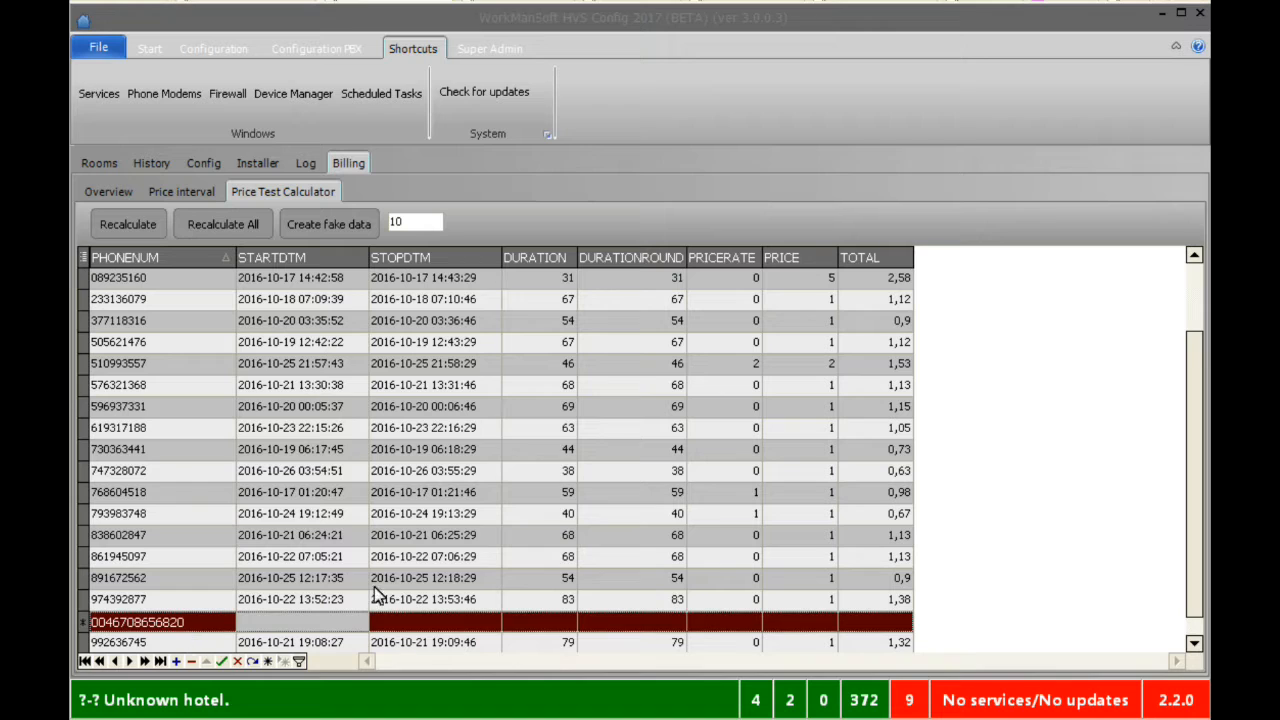
pyautogui.click(357, 621)
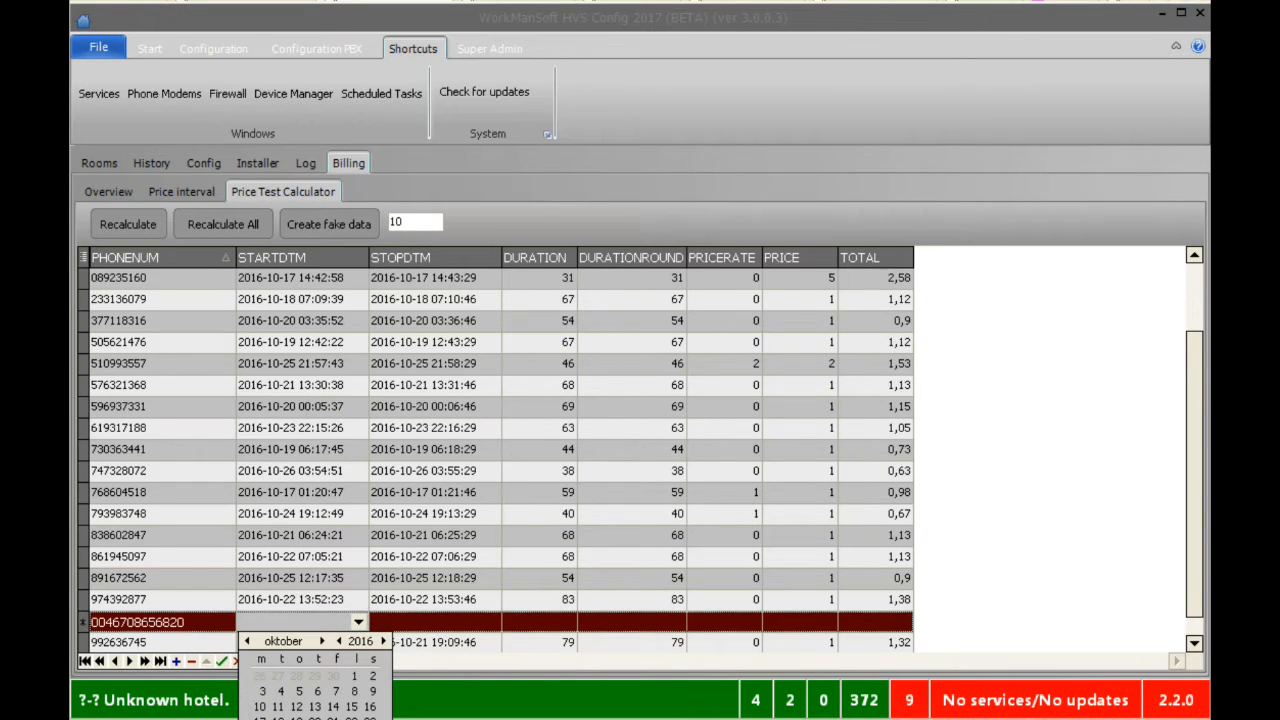
pyautogui.click(300, 719)
pyautogui.click(320, 624)
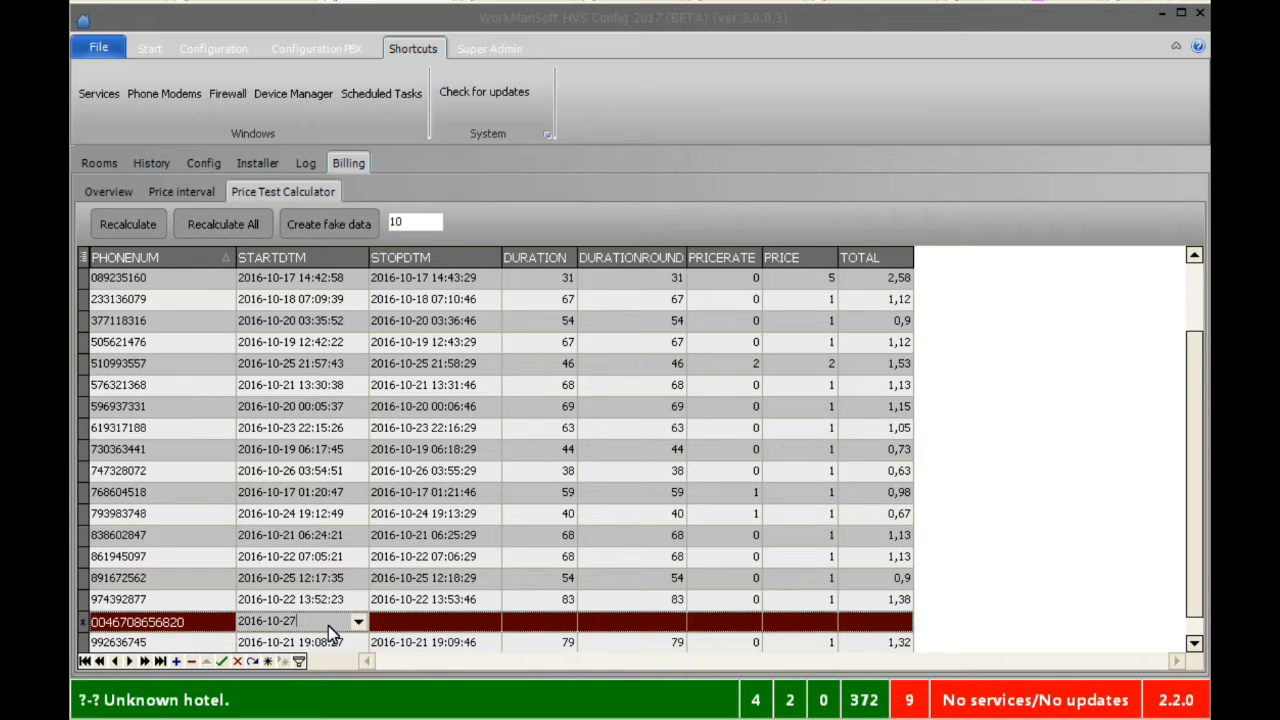
pyautogui.press('Tab')
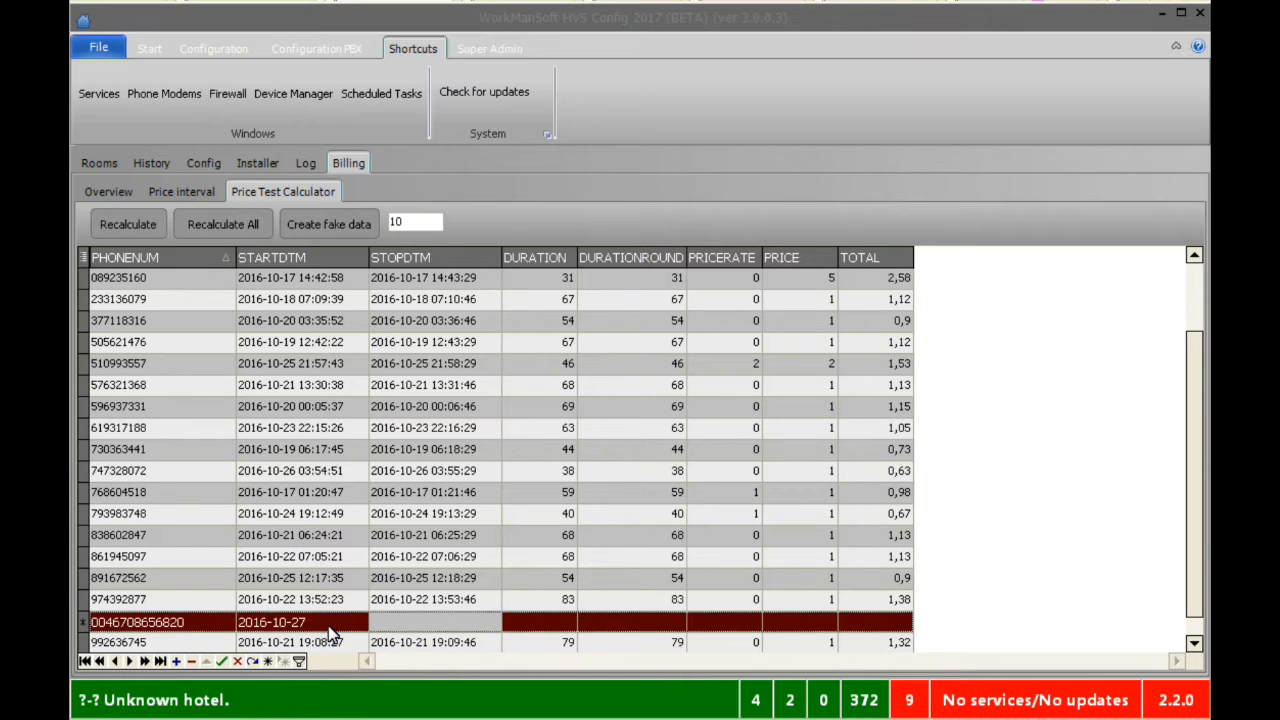
pyautogui.click(491, 623)
pyautogui.click(545, 622)
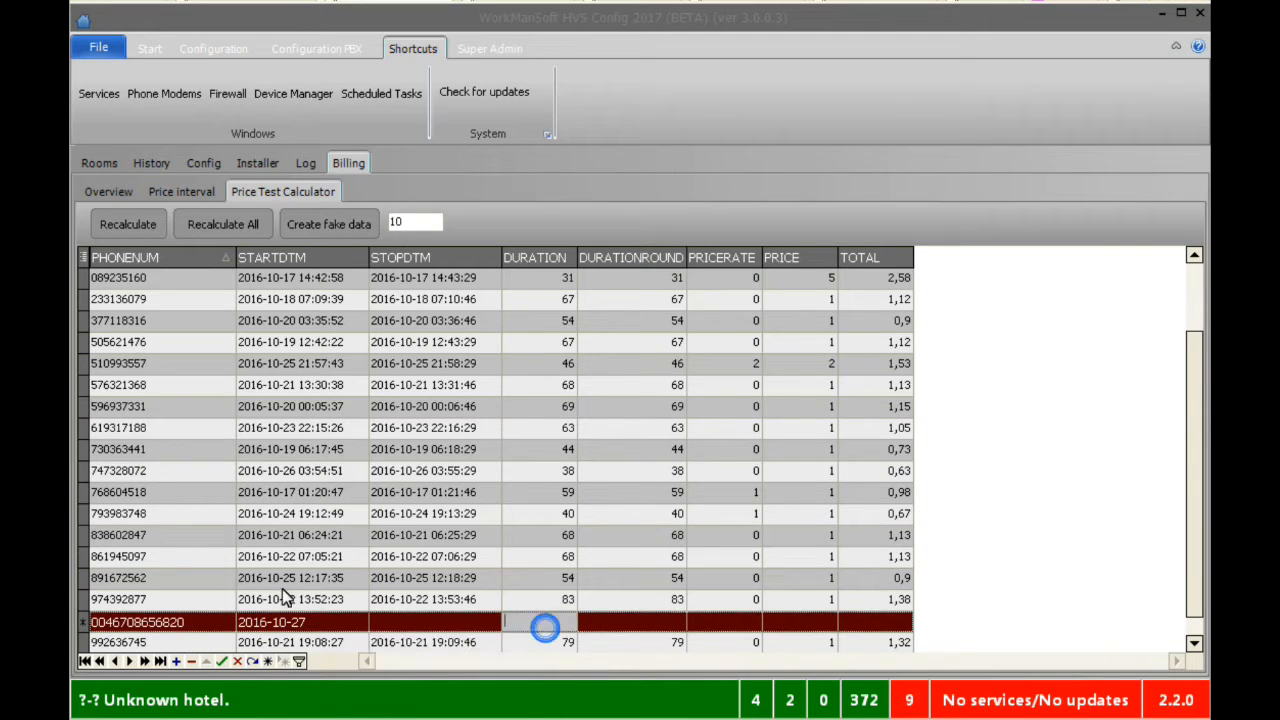
pyautogui.click(237, 661)
pyautogui.click(186, 624)
pyautogui.write('070')
pyautogui.hotkey('ctrl', 'a')
pyautogui.press('BackSpace')
pyautogui.press('Tab')
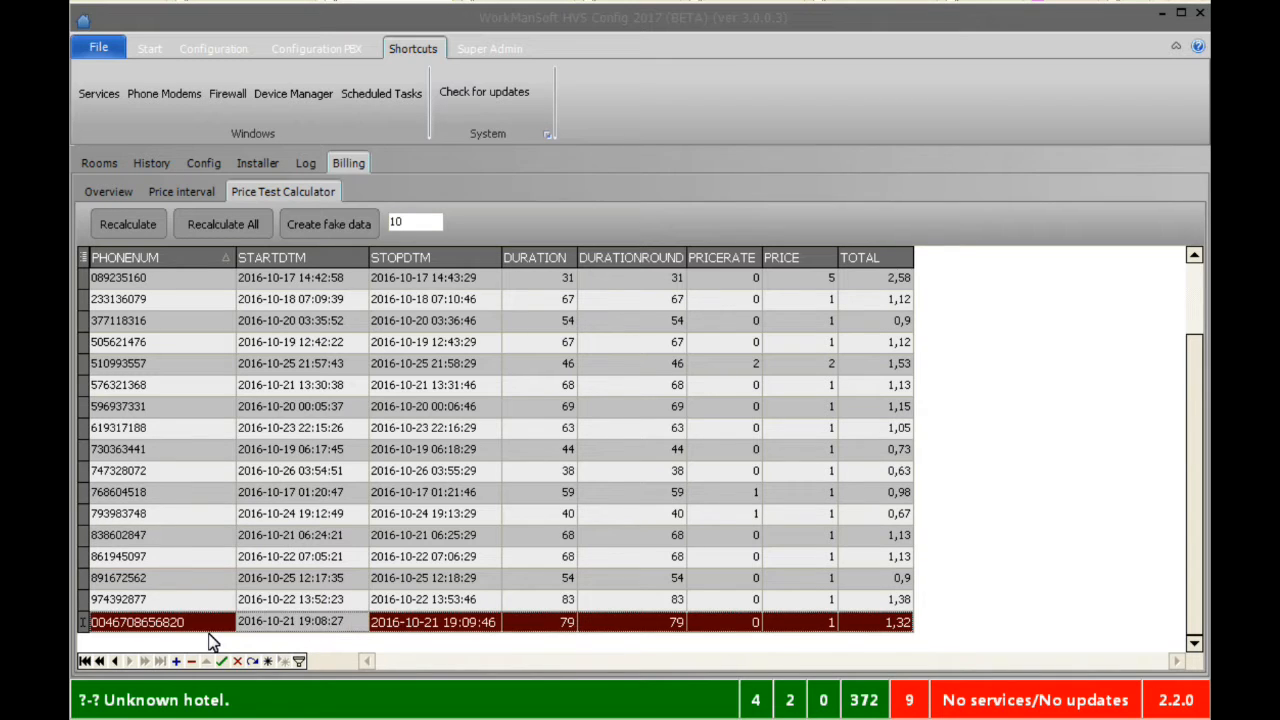
pyautogui.press('Tab')
pyautogui.press('Tab')
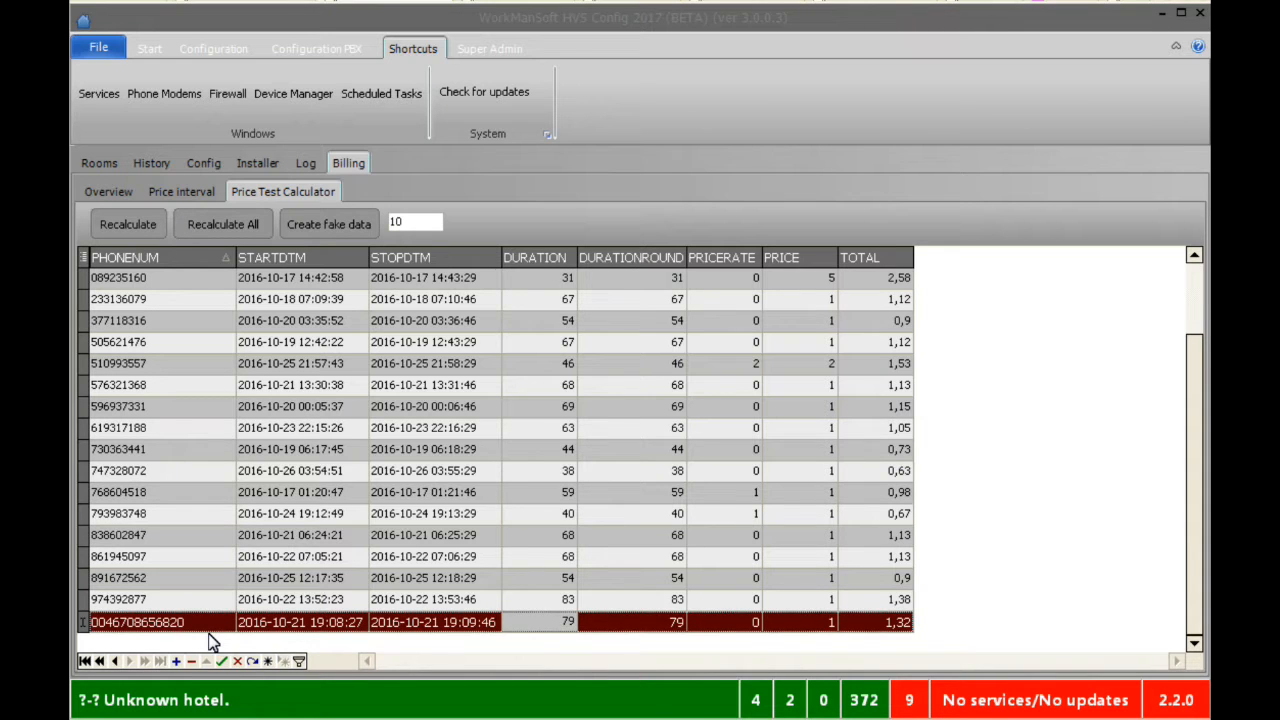
pyautogui.press('Up')
pyautogui.hotkey('ctrl', 'End')
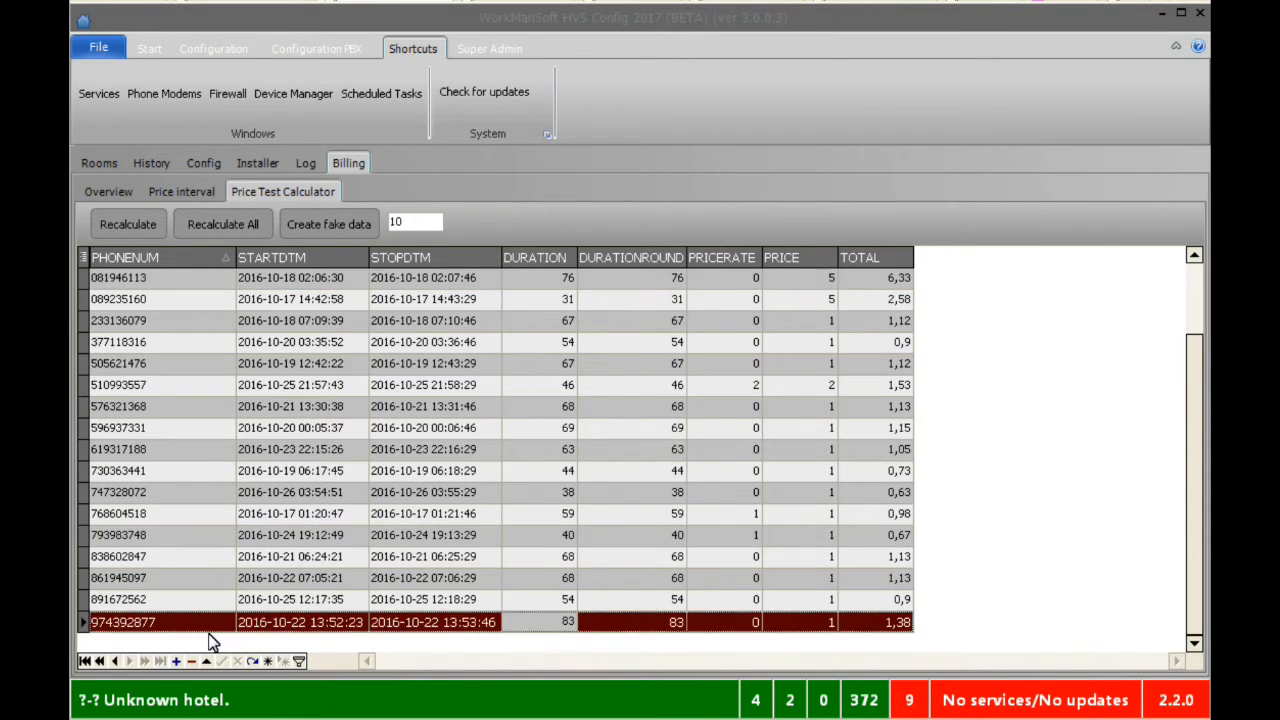
pyautogui.hotkey('ctrl', 'Home')
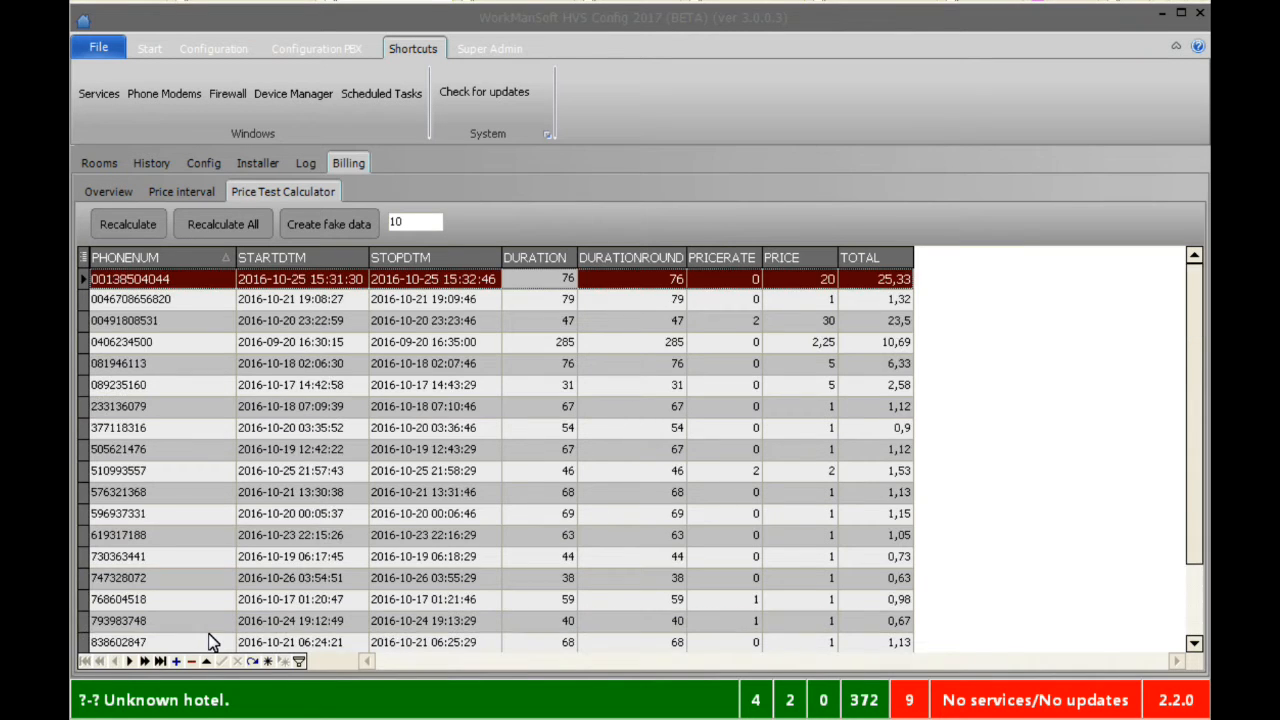
pyautogui.press('Down')
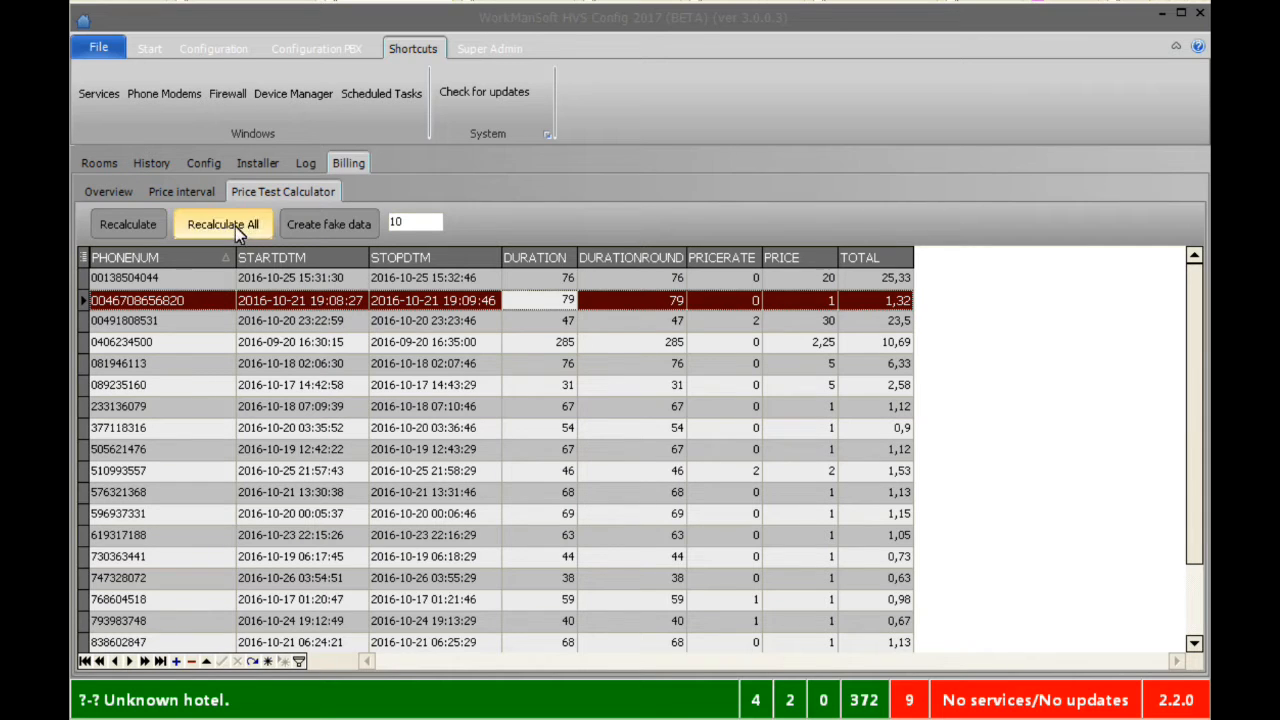
pyautogui.click(345, 298)
pyautogui.click(357, 299)
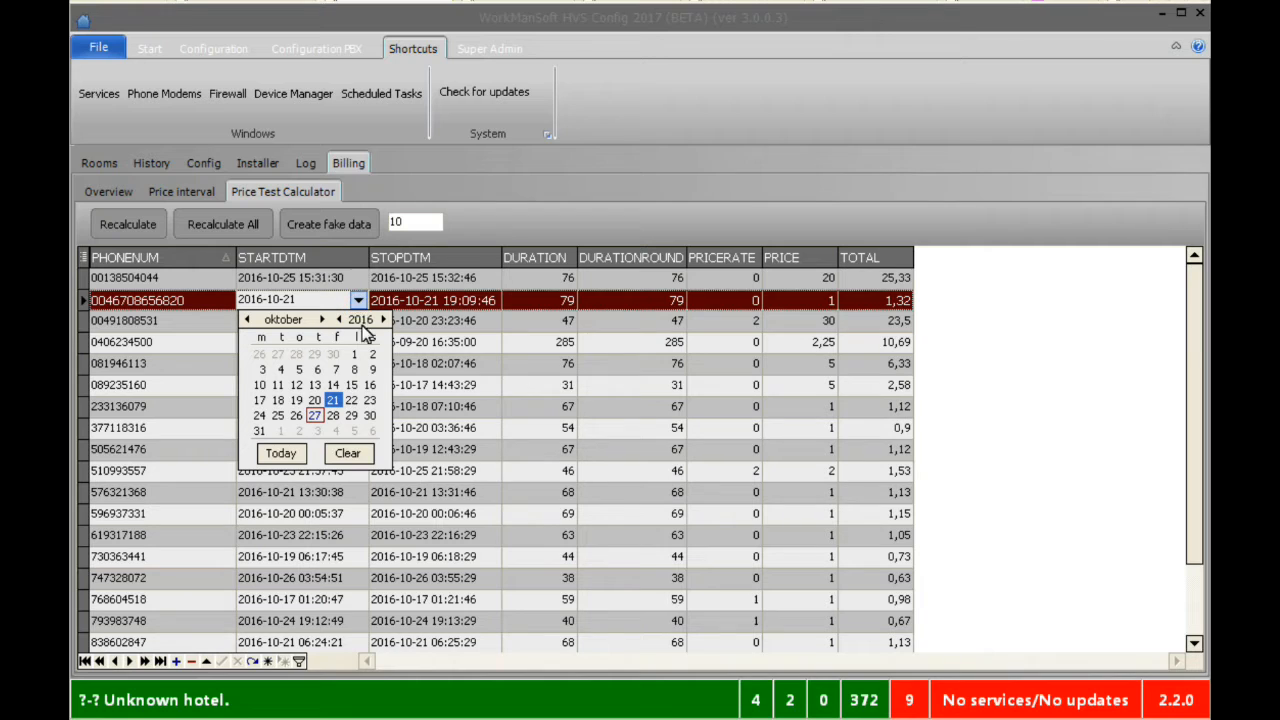
pyautogui.click(600, 302)
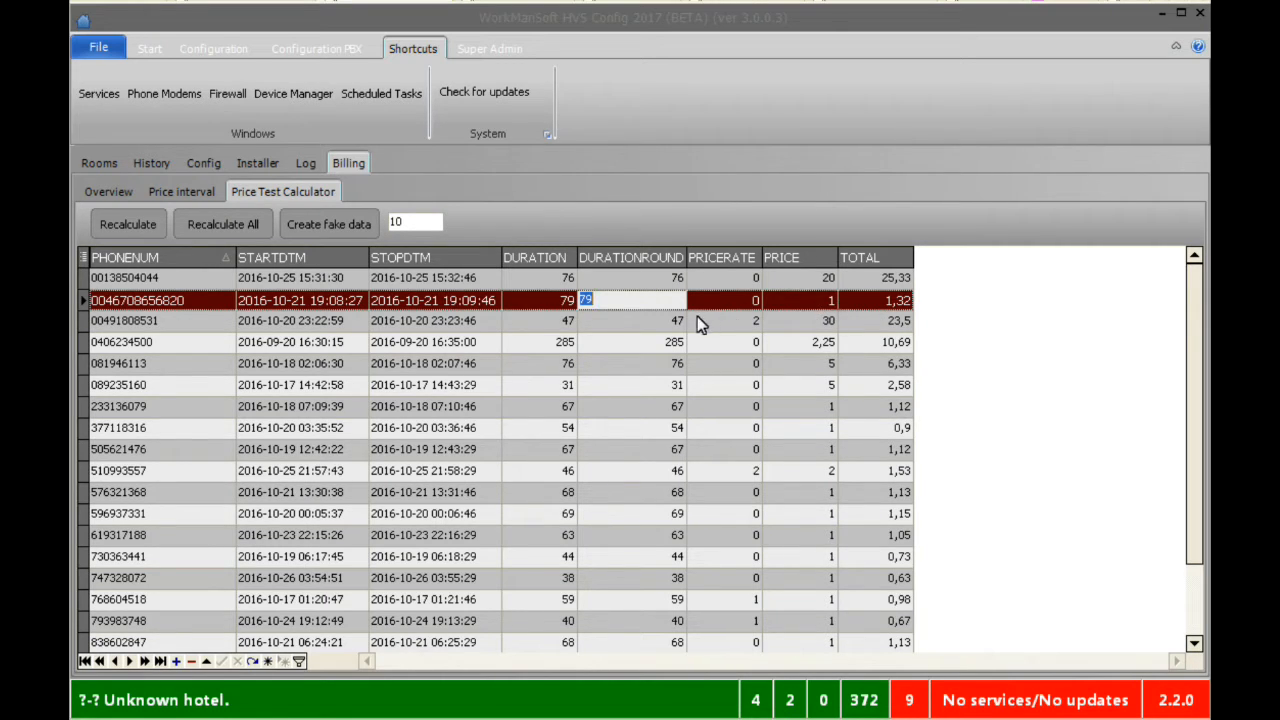
pyautogui.click(128, 224)
# Set prefix 00 to default price 5 with tiers 6, 7 and 8, then return to the calculator
pyautogui.click(113, 195)
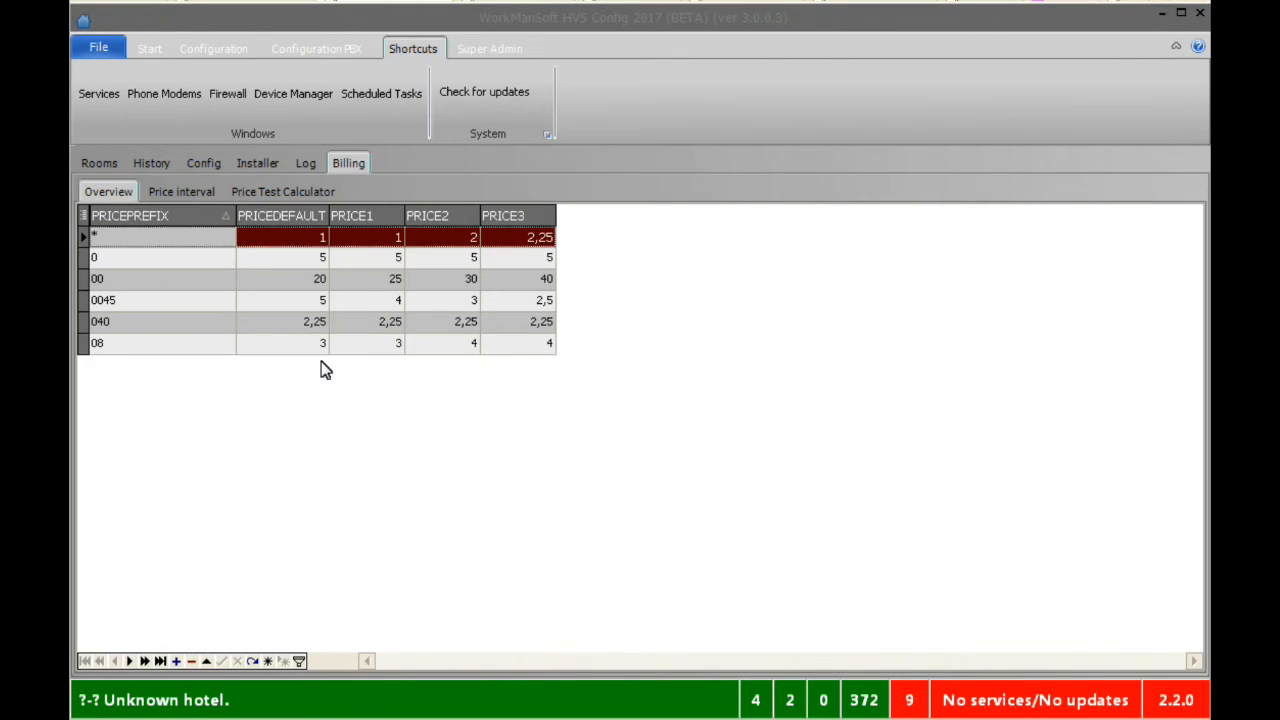
pyautogui.click(305, 326)
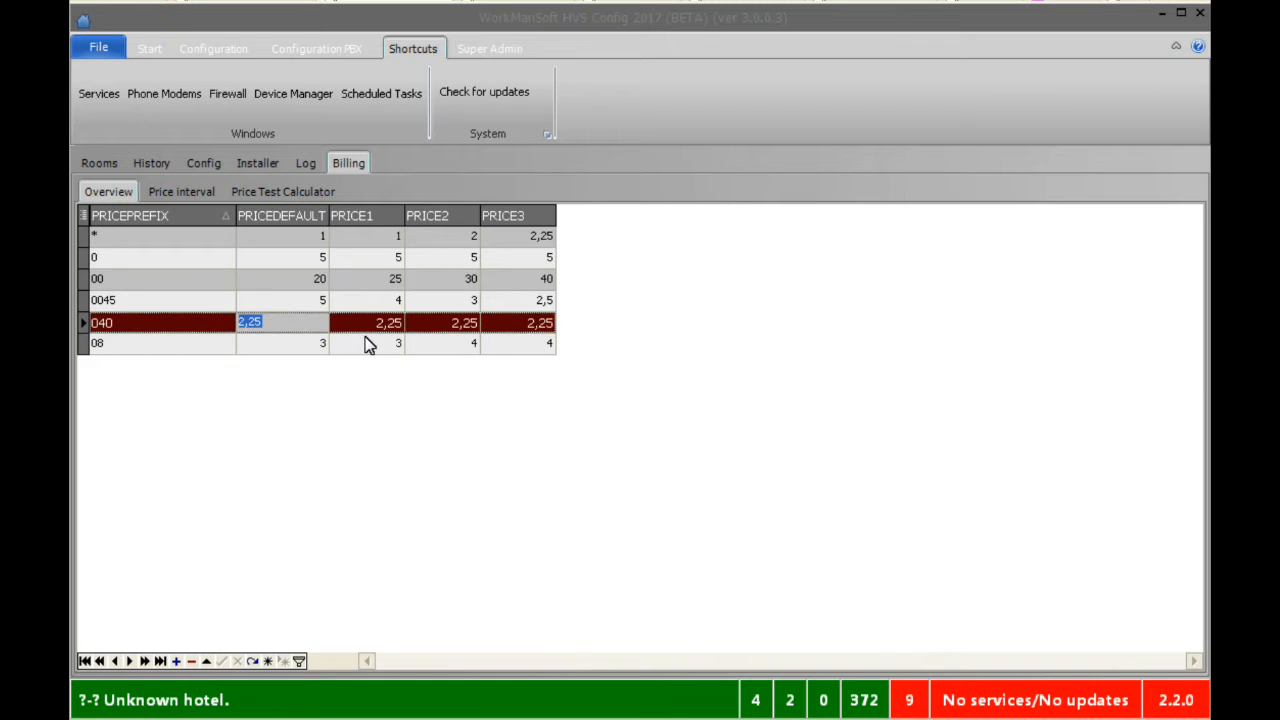
pyautogui.click(306, 279)
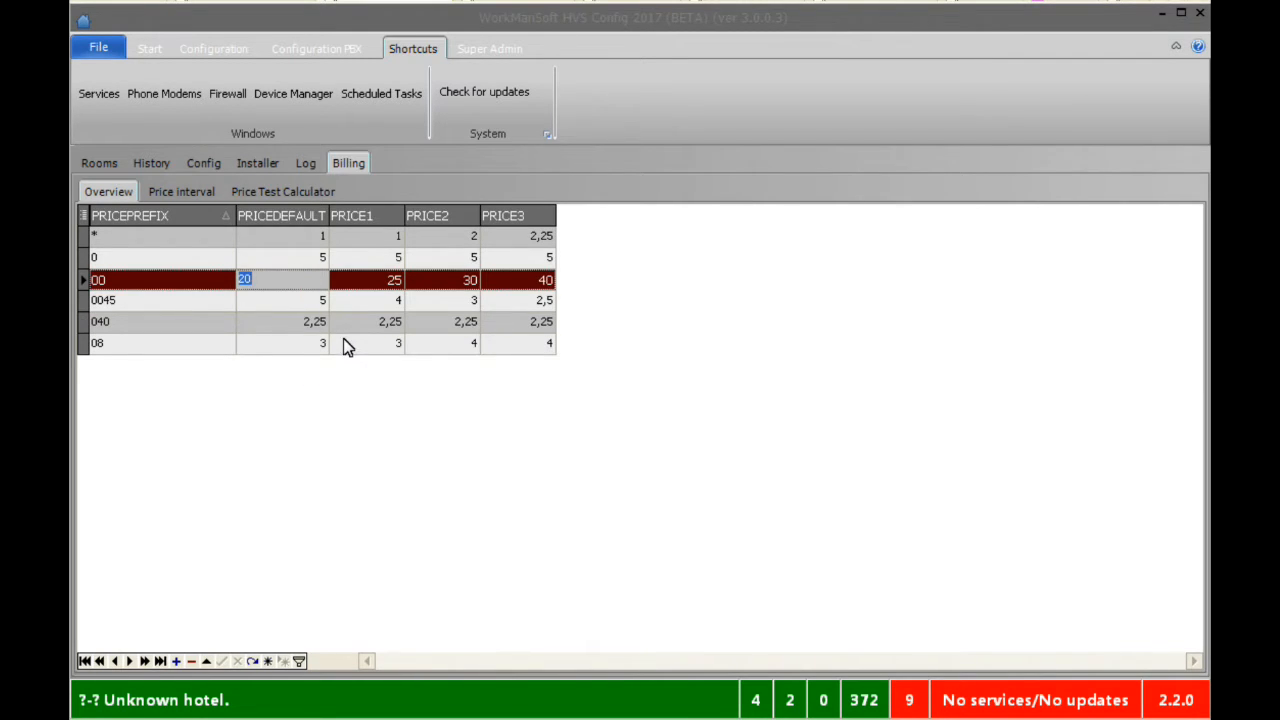
pyautogui.write('5')
pyautogui.click(368, 280)
pyautogui.write('6')
pyautogui.click(443, 282)
pyautogui.write('7')
pyautogui.click(514, 279)
pyautogui.write('8')
pyautogui.click(505, 302)
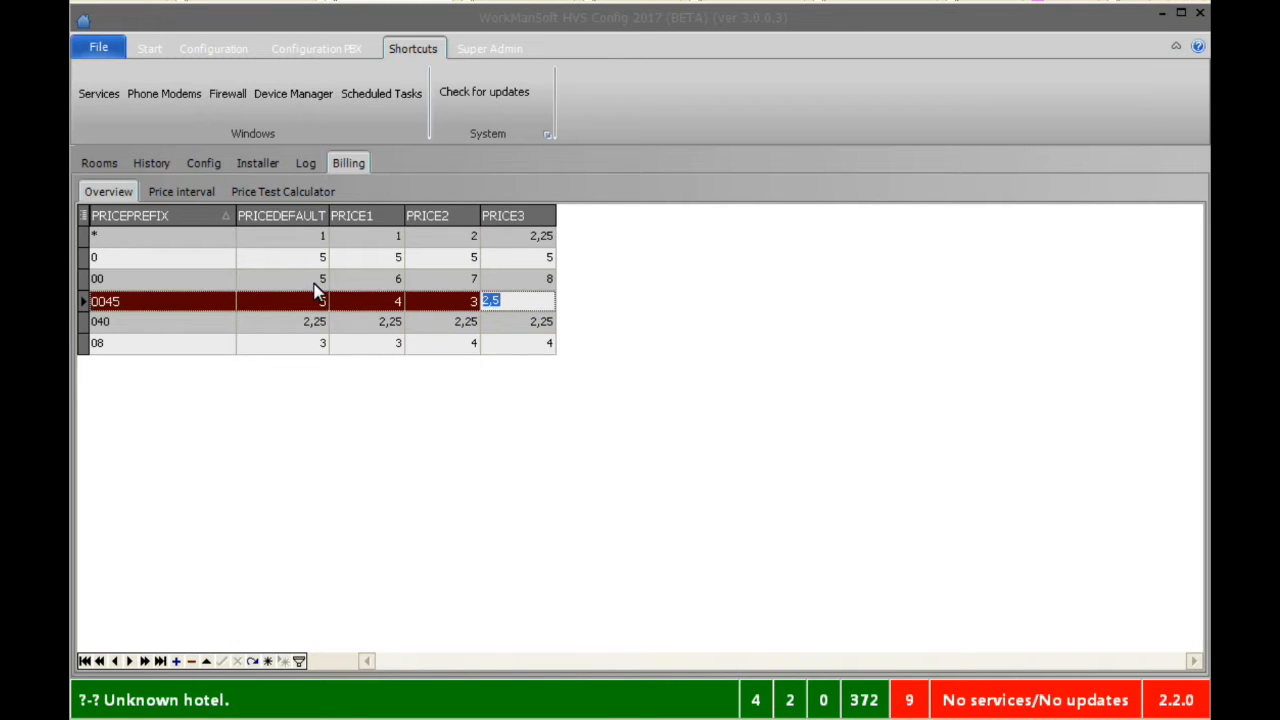
pyautogui.click(316, 194)
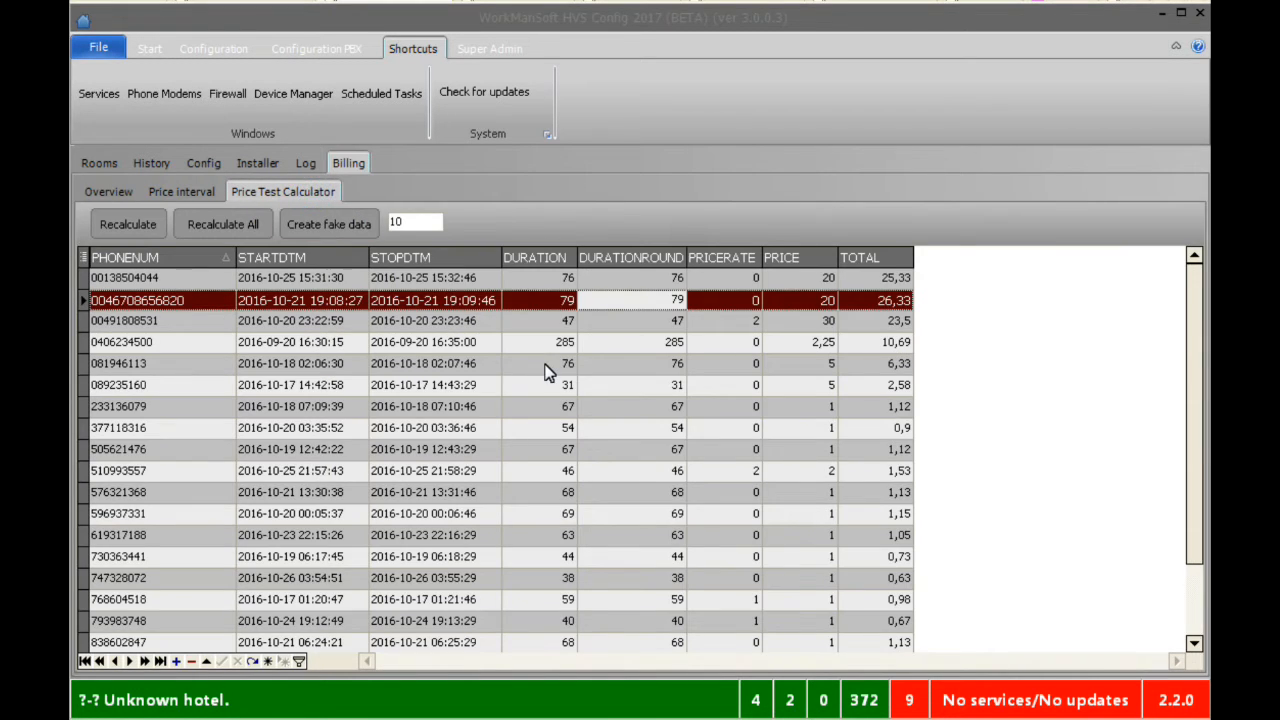
# Recalculate all test calls (79-second call now 5, total 6,58) and generate 10 fake calls
pyautogui.click(95, 190)
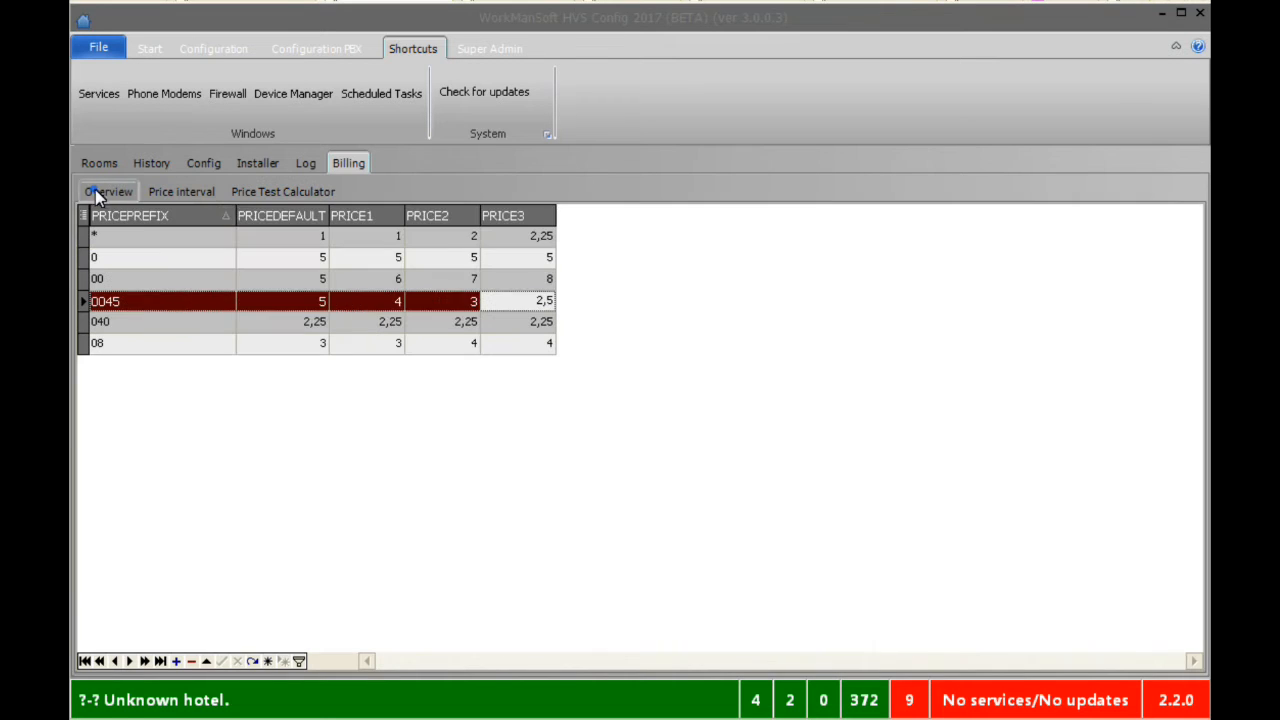
pyautogui.click(281, 188)
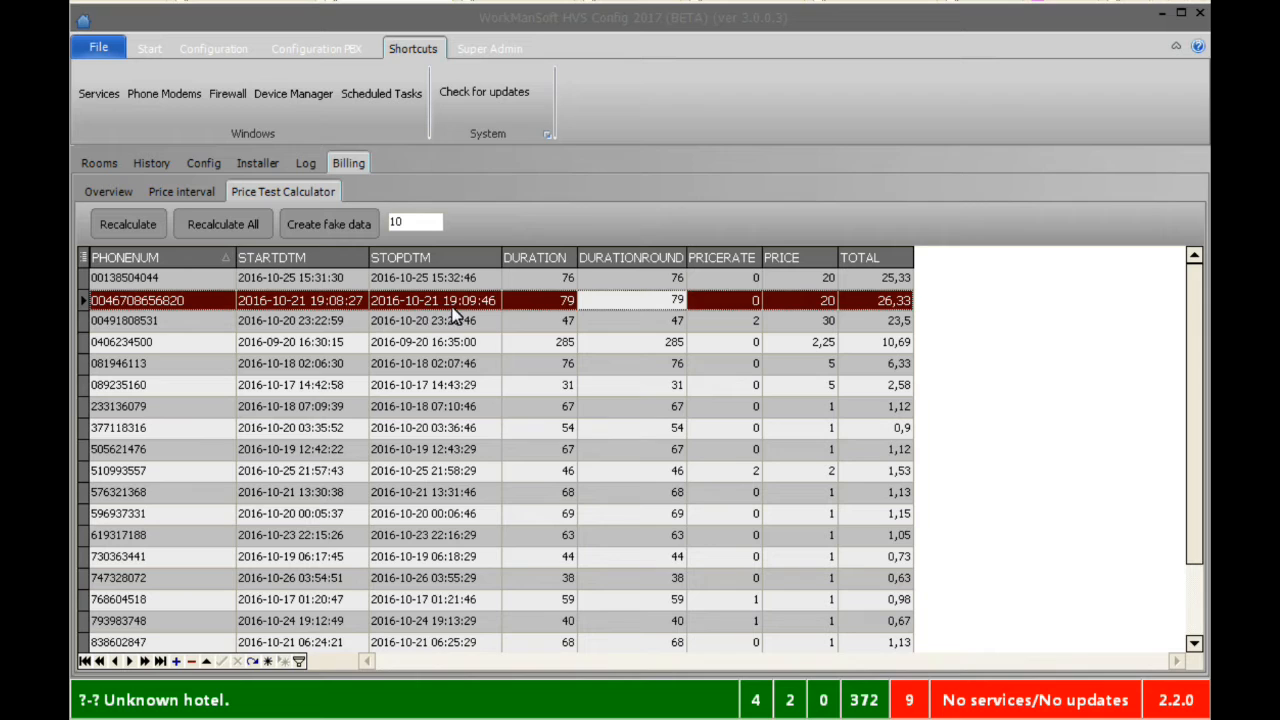
pyautogui.click(212, 230)
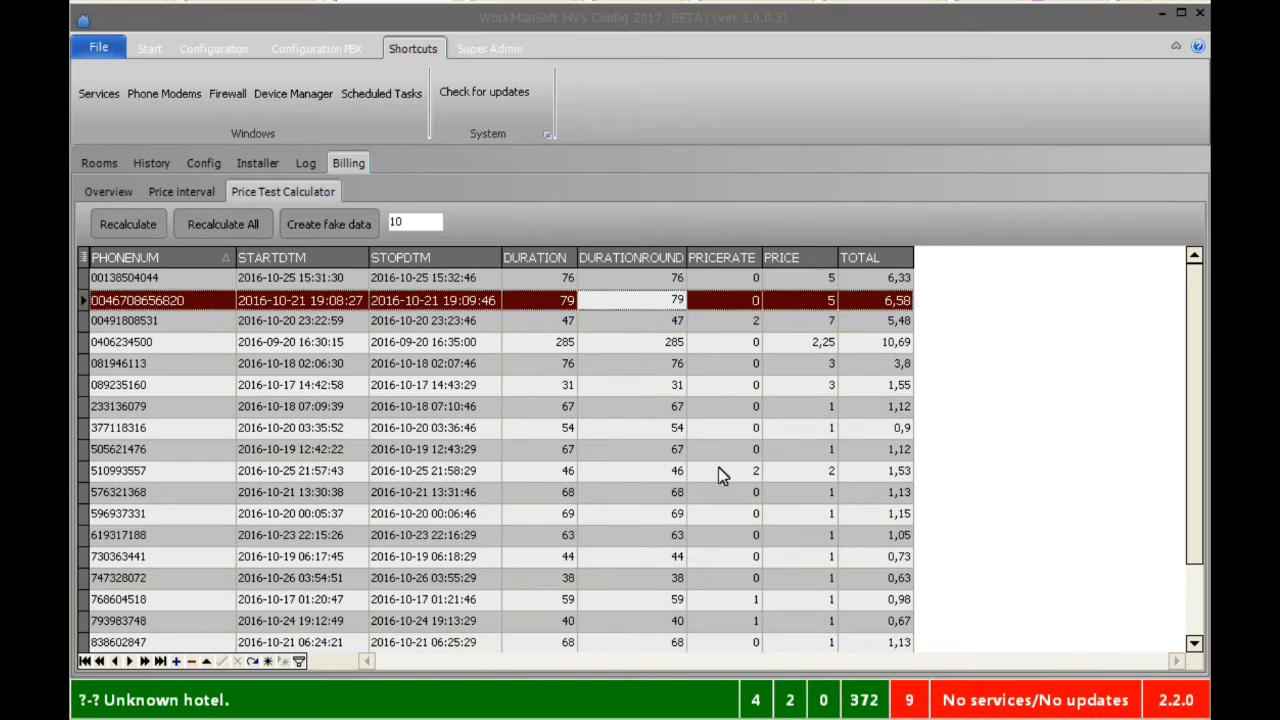
pyautogui.click(325, 224)
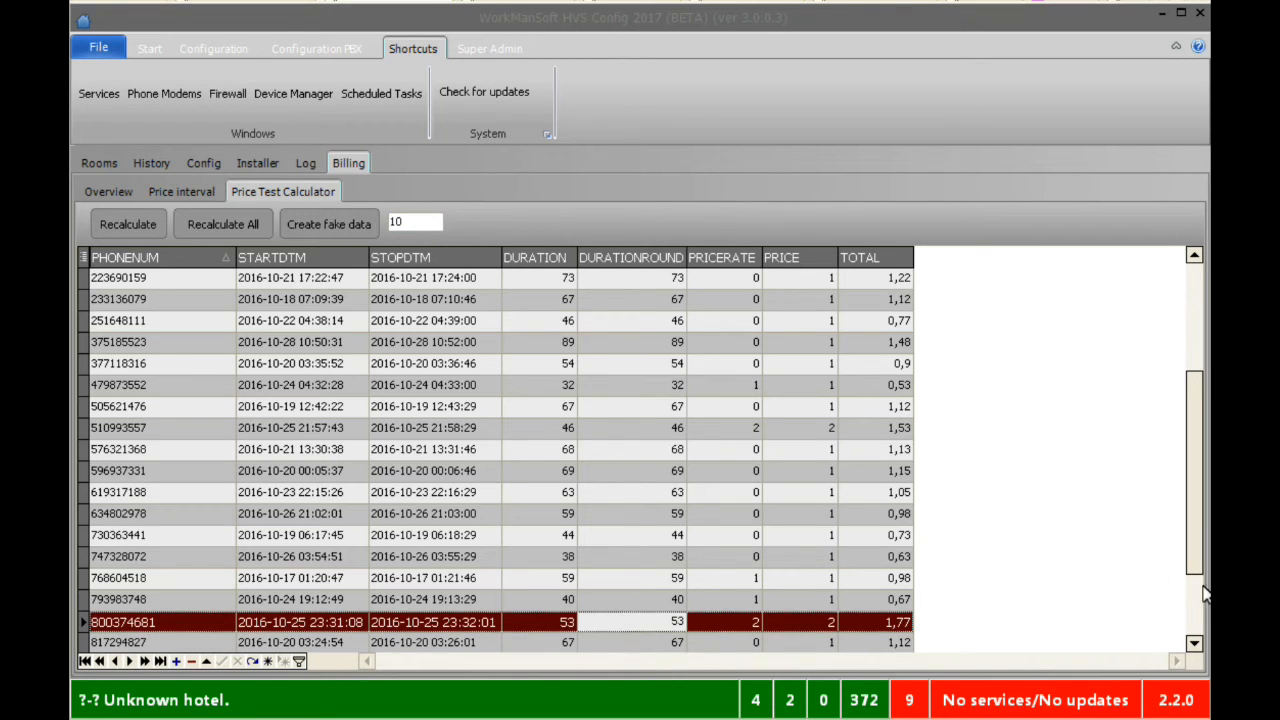
pyautogui.scroll(-2, 1201, 623)
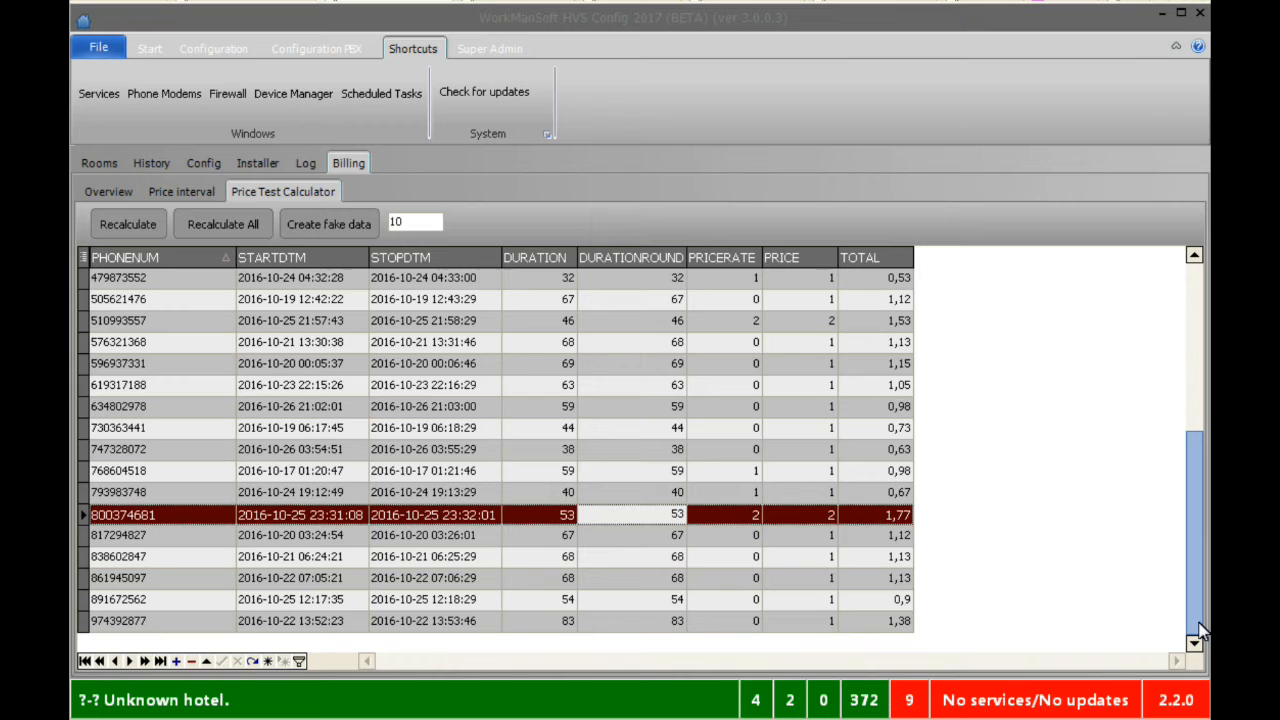
pyautogui.moveTo(1201, 630); pyautogui.dragTo(1175, 435)
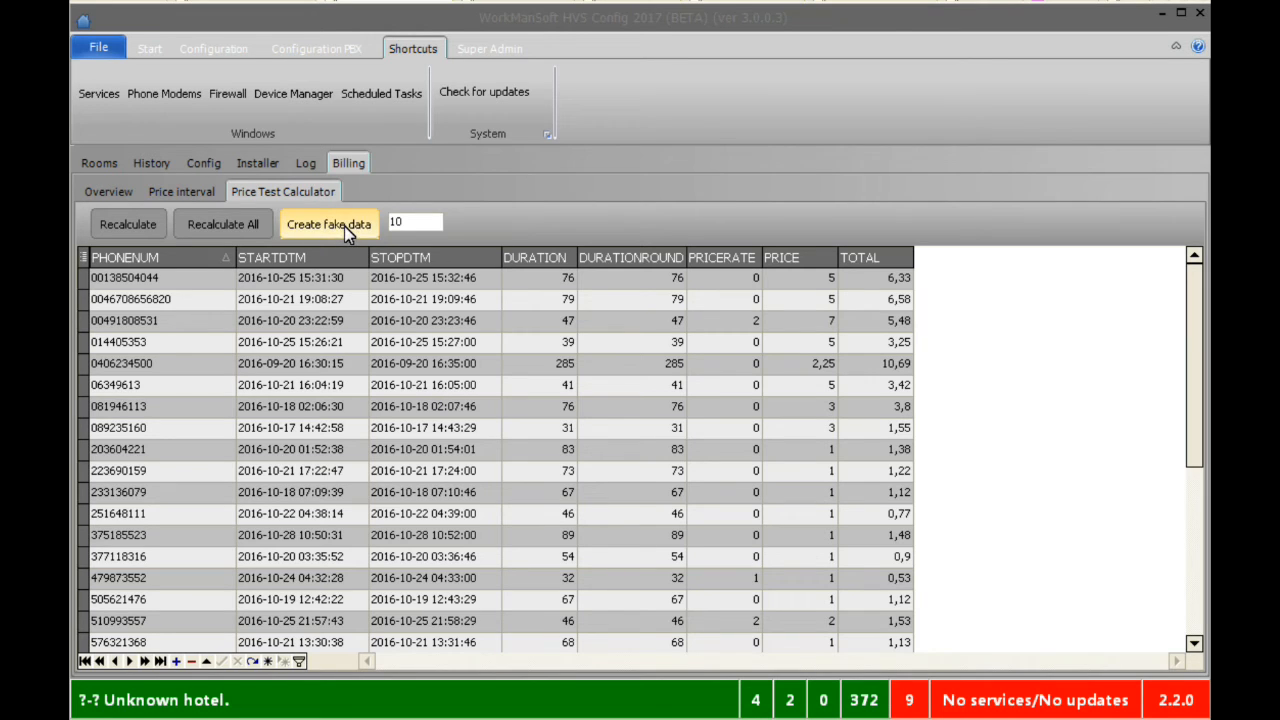
# Review the price intervals, then select prefix 08's default price of 3 in the overview
pyautogui.click(181, 192)
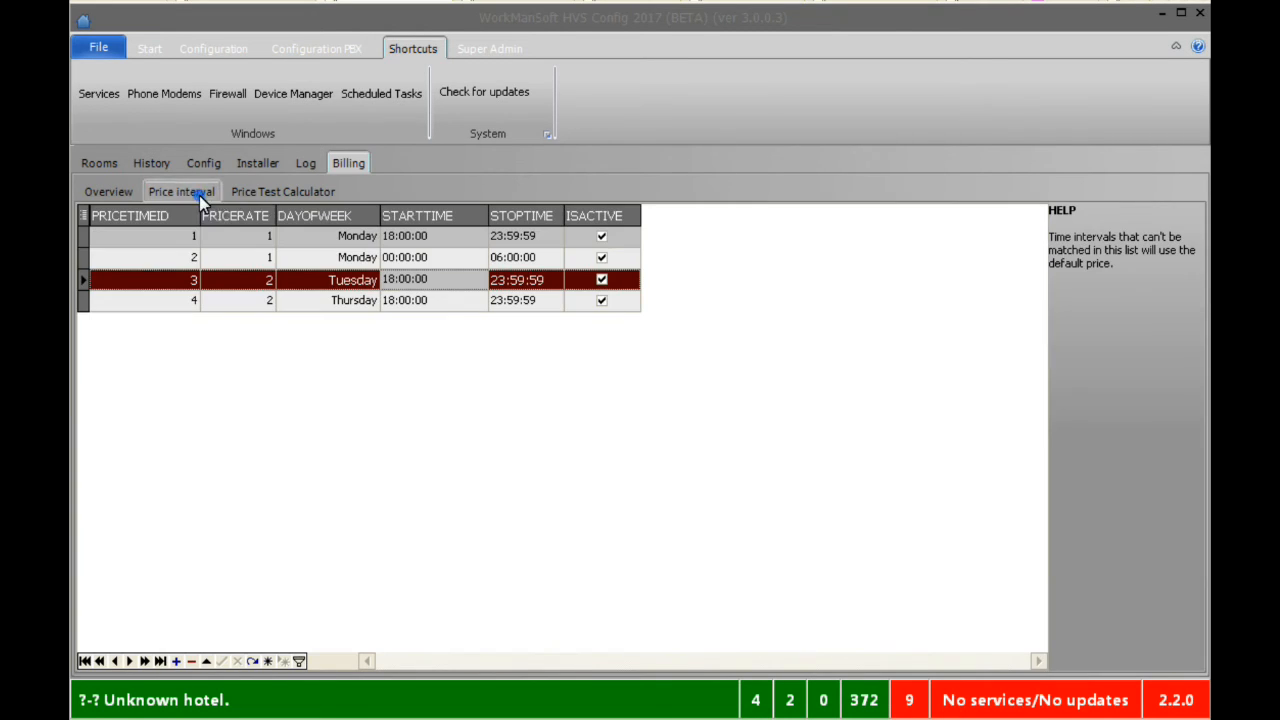
pyautogui.click(108, 193)
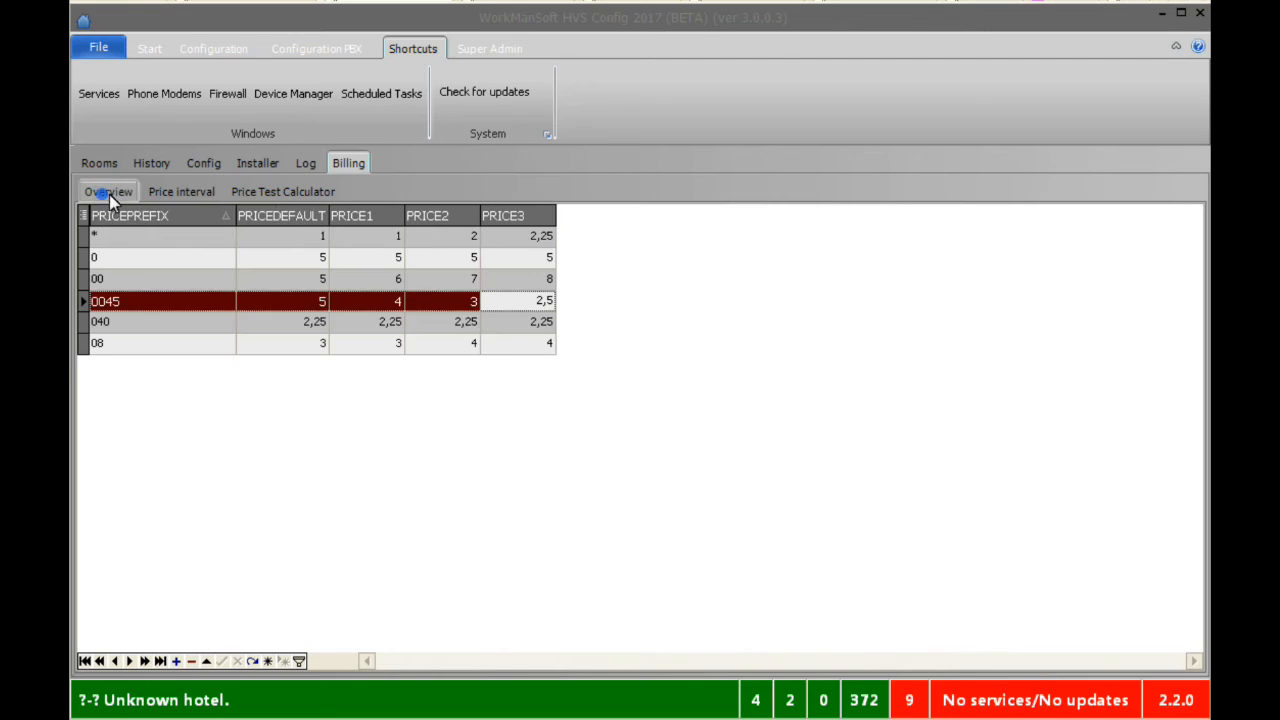
pyautogui.click(278, 346)
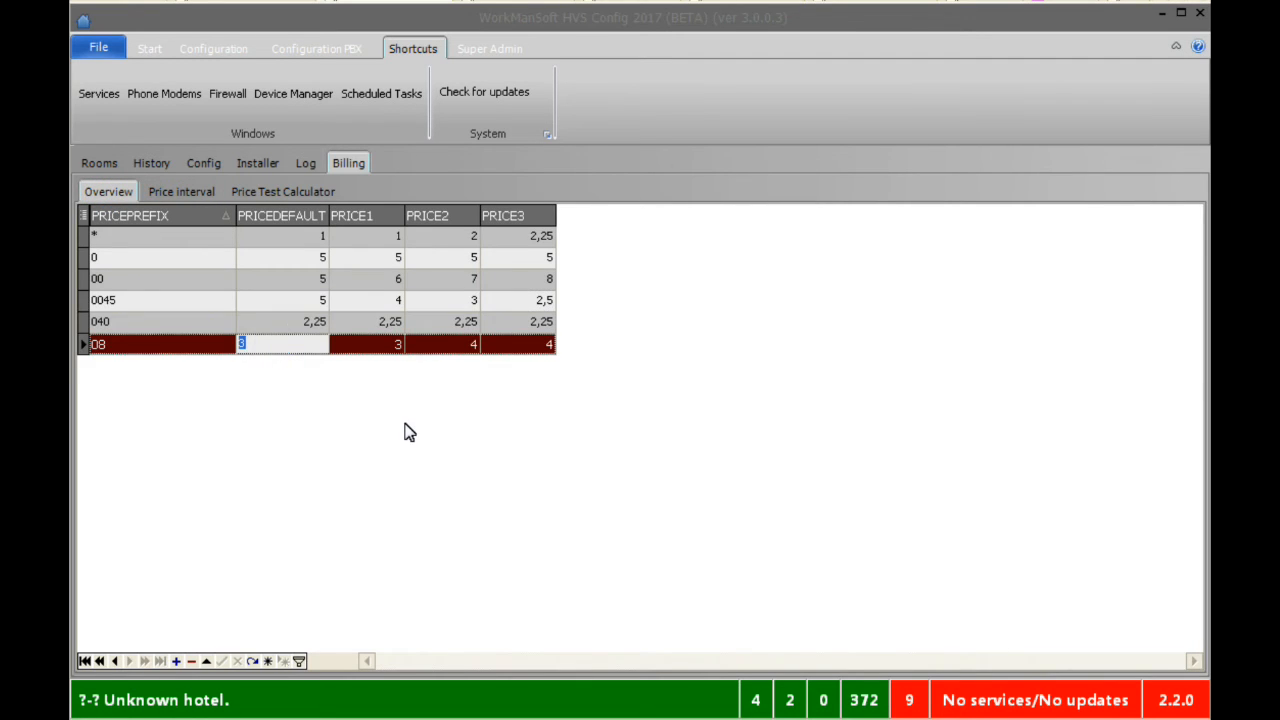